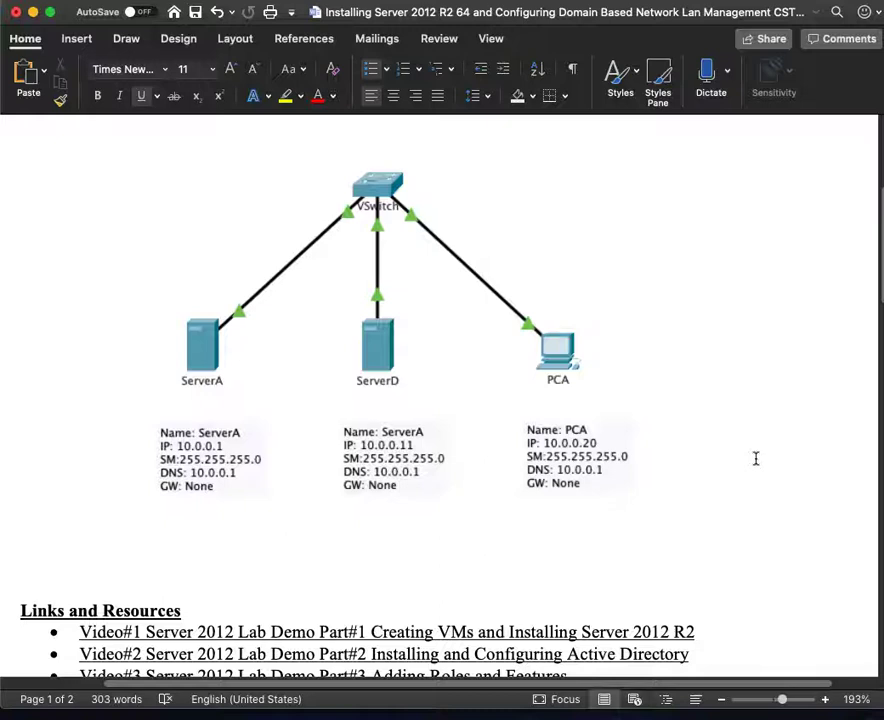
Review the lab document's network diagram with ServerA, ServerD and PCA, and mark the Video#1 entry under Links and Resources
{"action": "scroll", "coordinate": [756, 458], "scroll_direction": "up", "scroll_amount": 1}
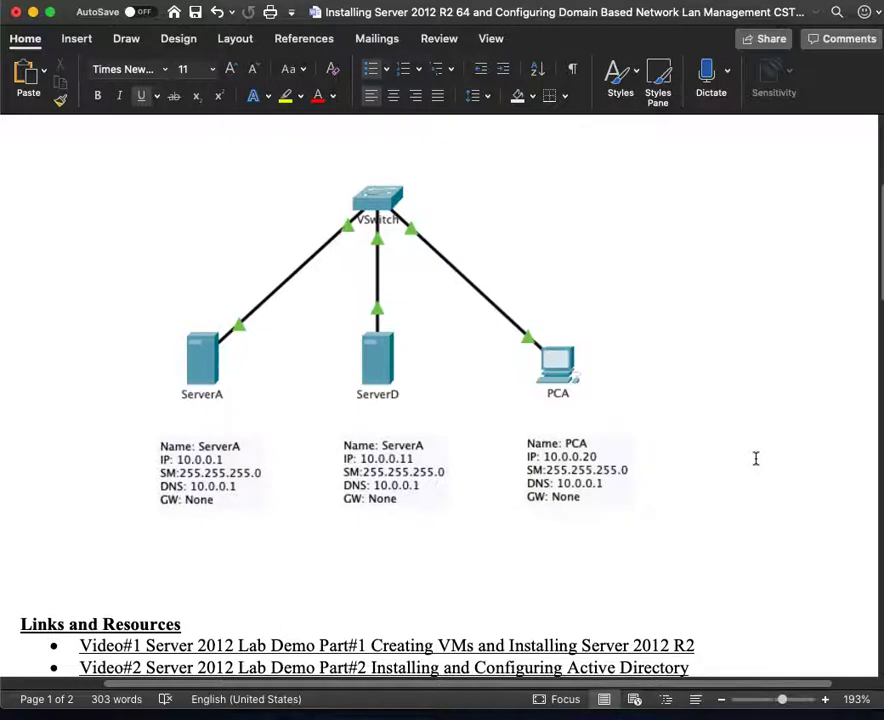
{"action": "scroll", "coordinate": [756, 458], "scroll_direction": "down", "scroll_amount": 1}
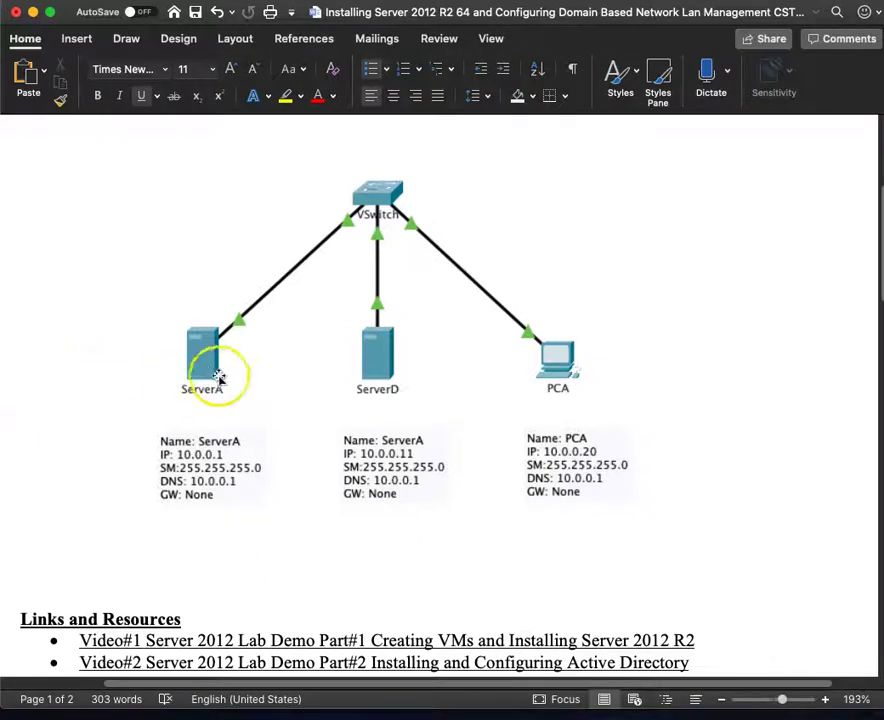
{"action": "scroll", "coordinate": [80, 405], "scroll_direction": "down", "scroll_amount": 5}
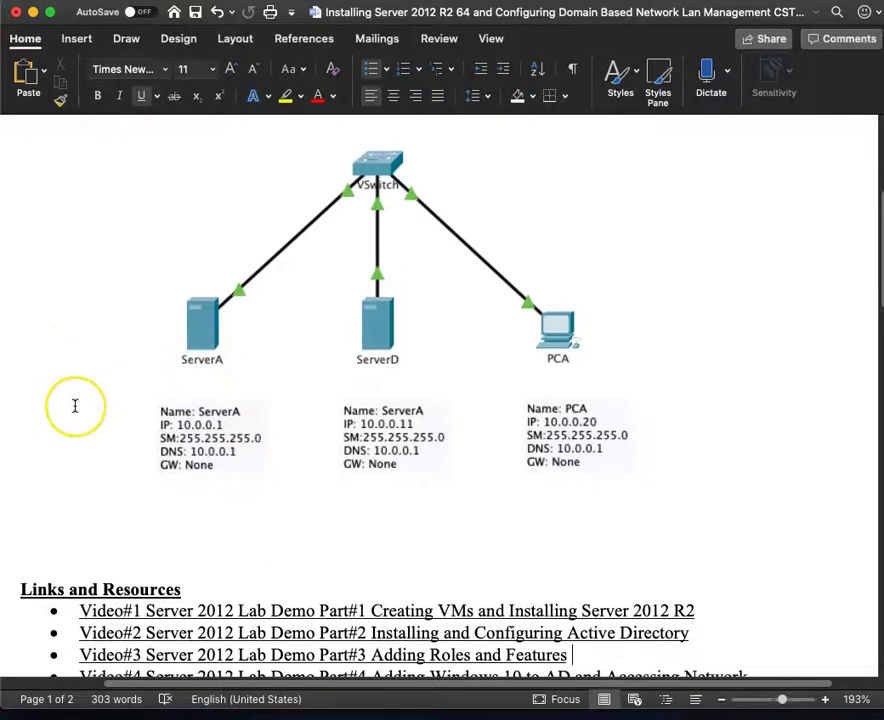
{"action": "scroll", "coordinate": [74, 405], "scroll_direction": "down", "scroll_amount": 1}
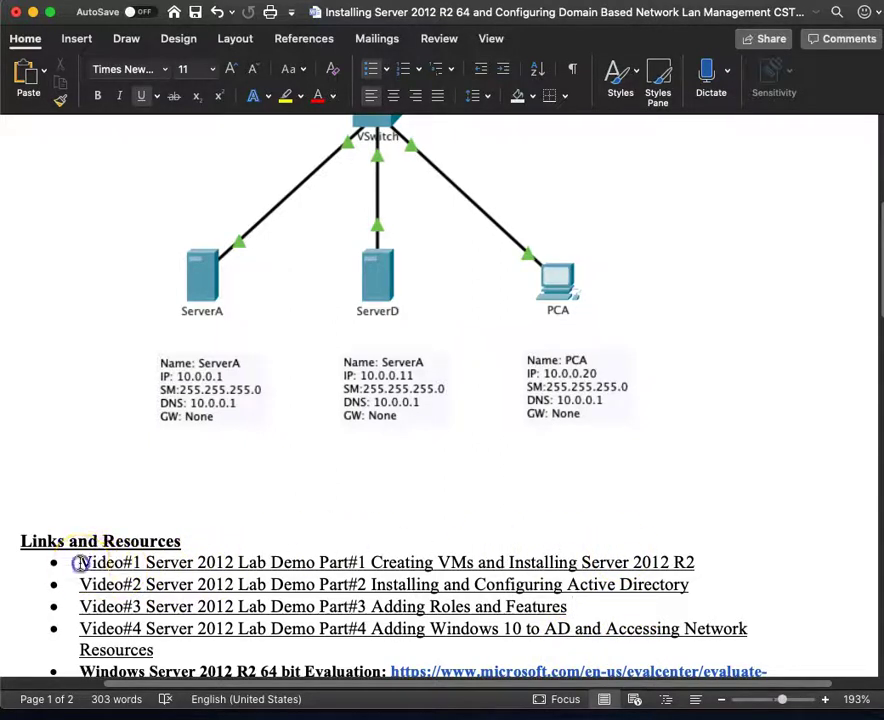
{"action": "left_click_drag", "start_coordinate": [150, 562], "coordinate": [699, 563]}
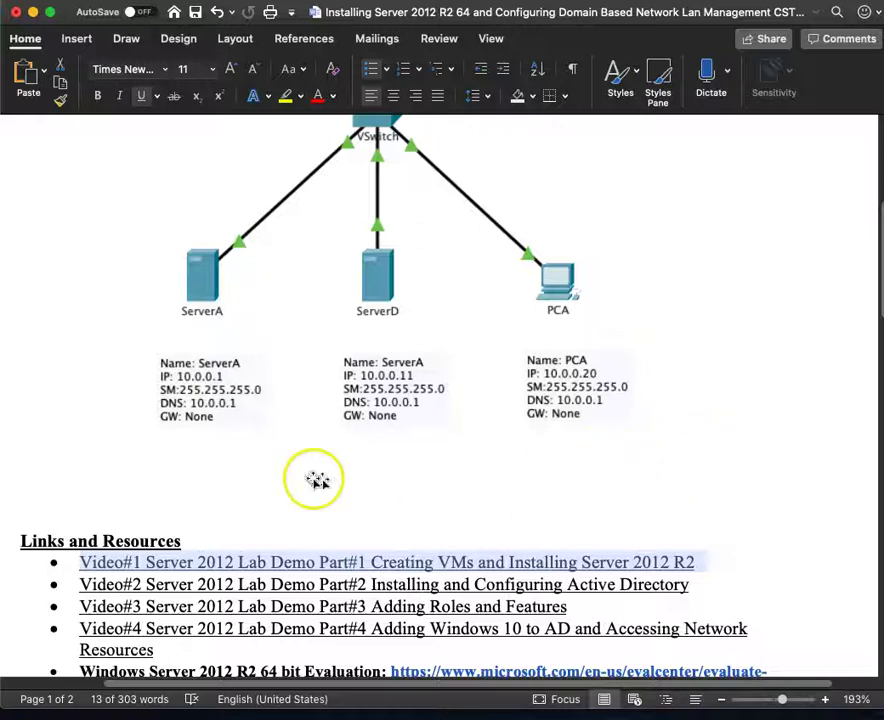
{"action": "left_click", "coordinate": [790, 495]}
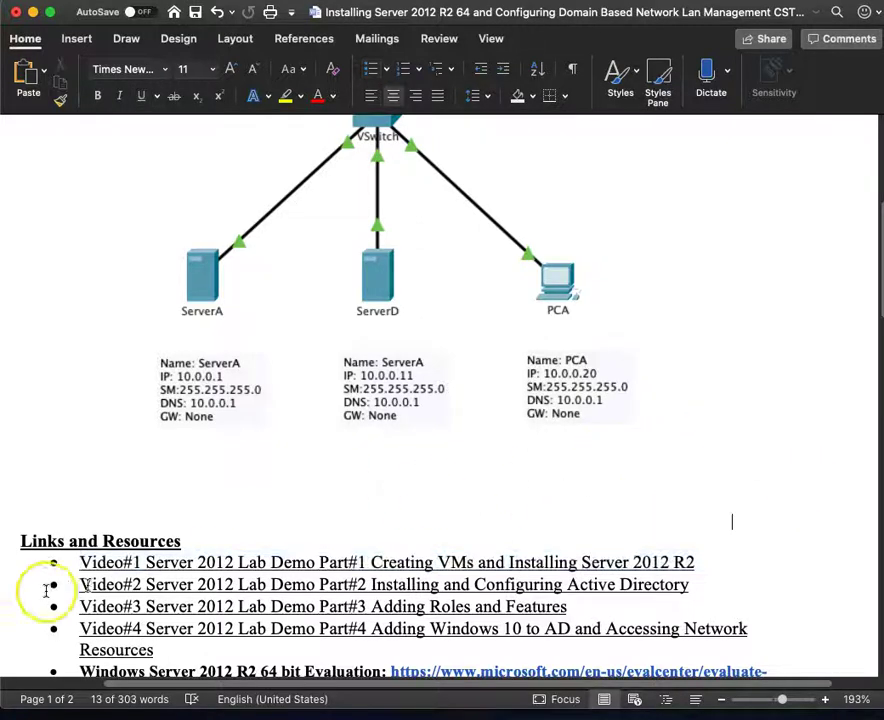
{"action": "left_click_drag", "start_coordinate": [76, 562], "coordinate": [621, 562]}
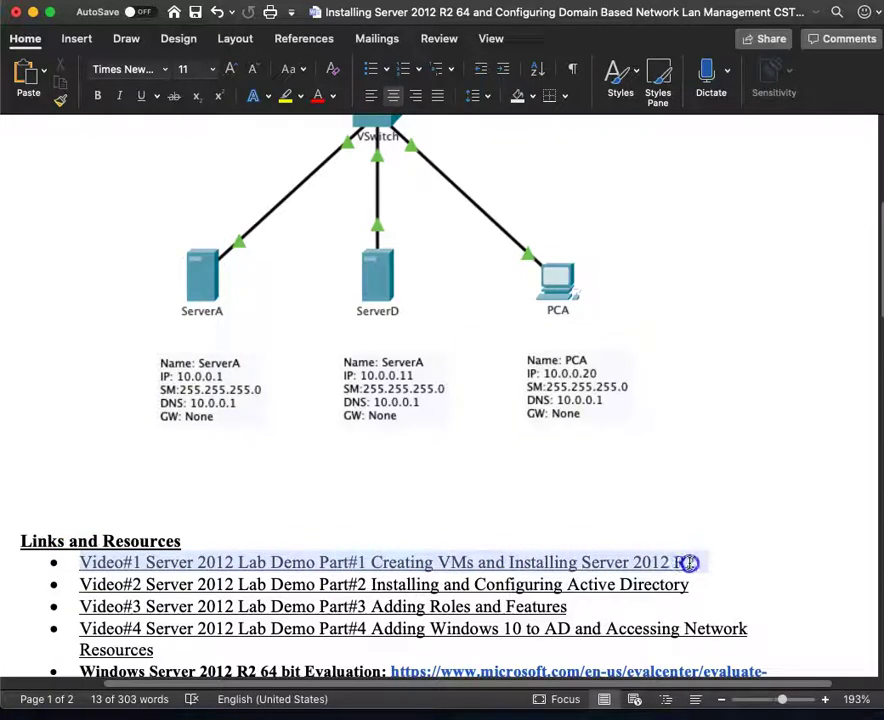
{"action": "left_click_drag", "start_coordinate": [689, 562], "coordinate": [687, 562]}
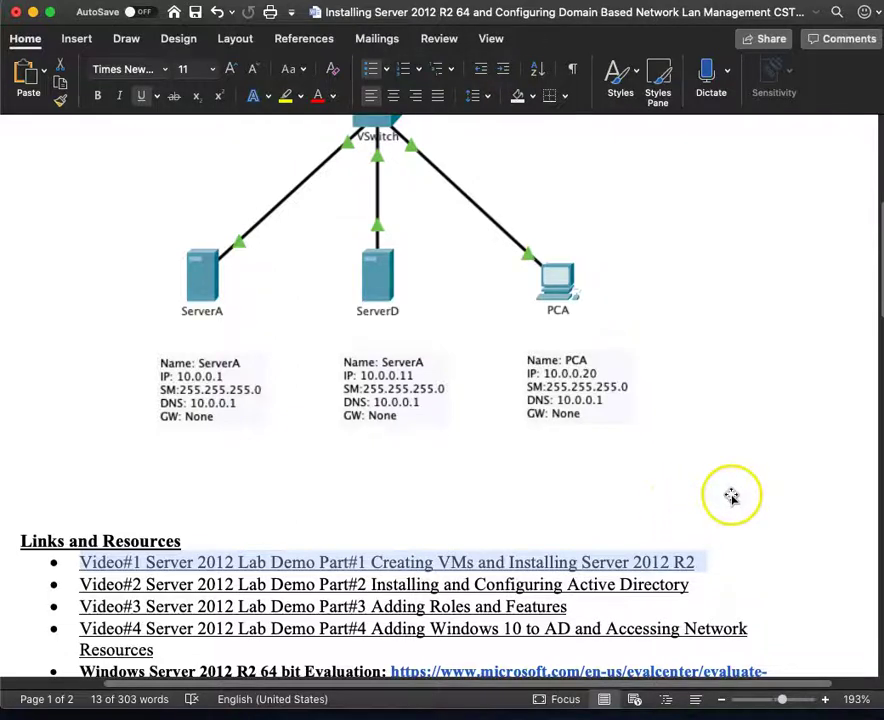
Read the remaining Links and Resources entries, marking R2, Enterprise and the Video#2 to Video#4 lines, and return to the network diagram
{"action": "scroll", "coordinate": [730, 500], "scroll_direction": "down", "scroll_amount": 2}
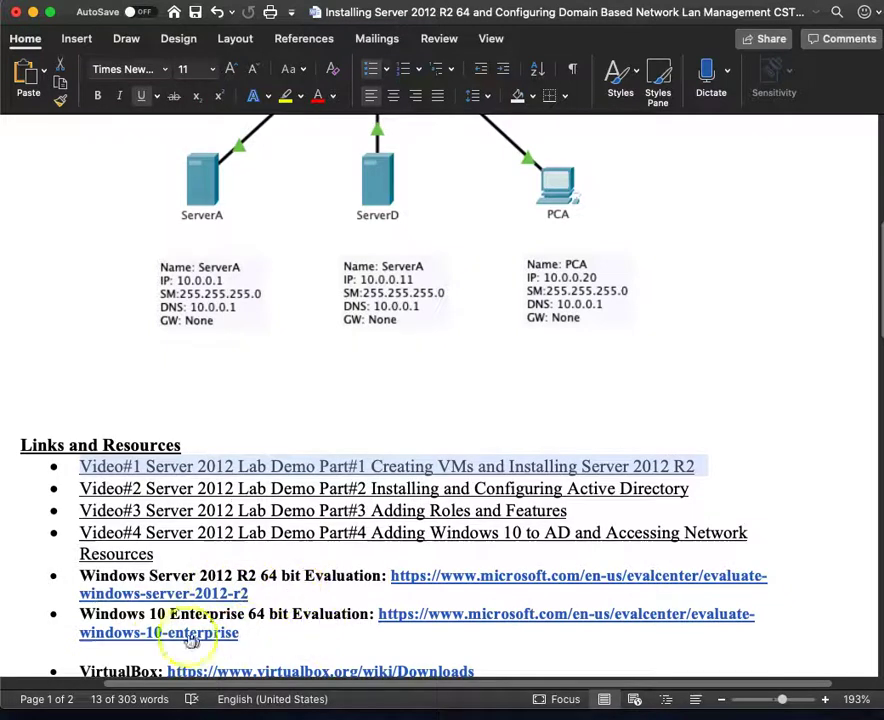
{"action": "scroll", "coordinate": [290, 655], "scroll_direction": "down", "scroll_amount": 1}
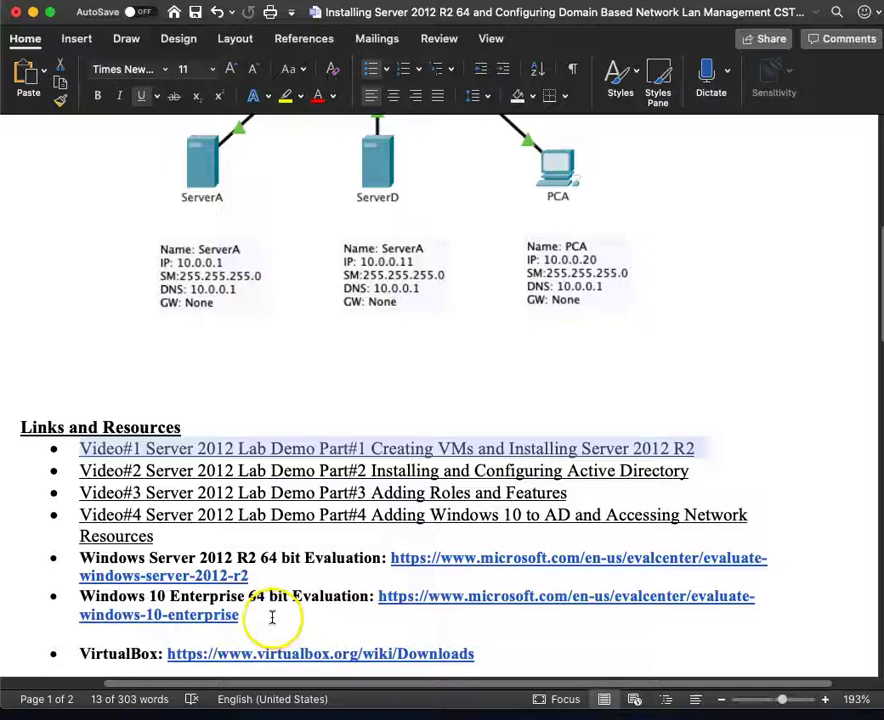
{"action": "left_click", "coordinate": [244, 560]}
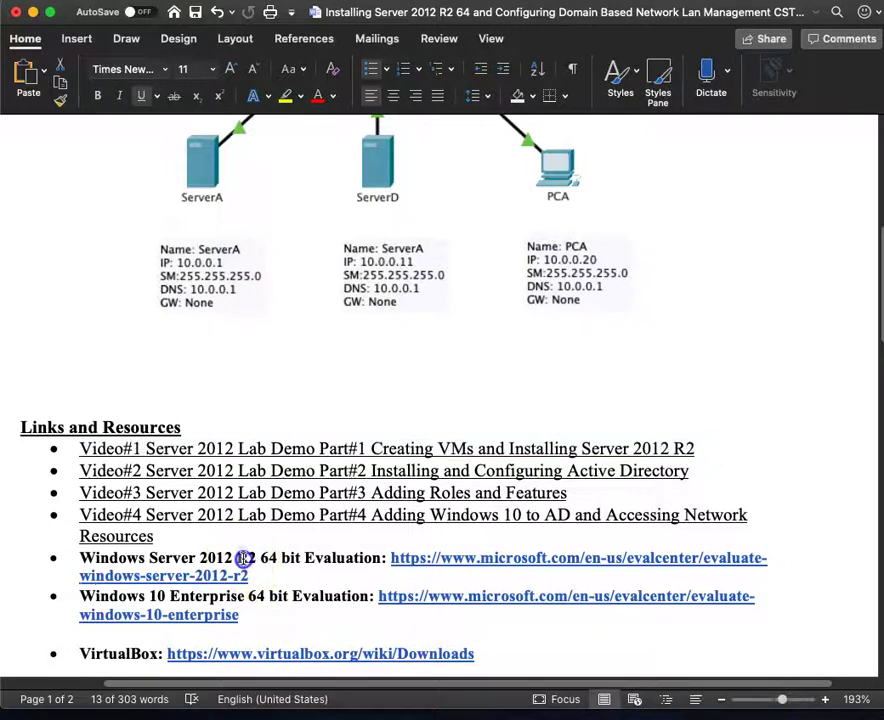
{"action": "left_click_drag", "start_coordinate": [254, 560], "coordinate": [257, 560]}
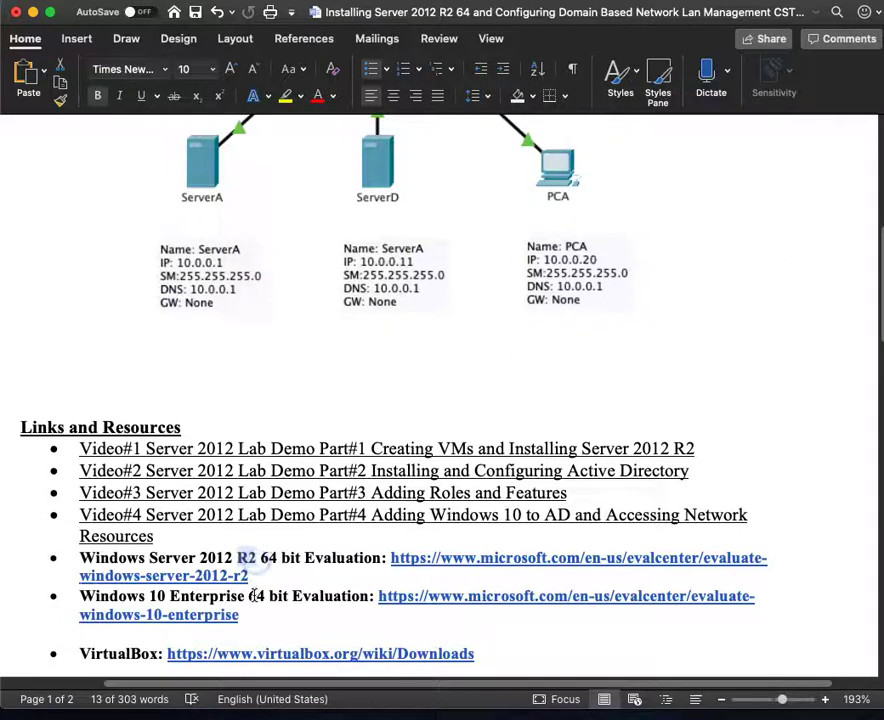
{"action": "left_click_drag", "start_coordinate": [171, 597], "coordinate": [233, 598]}
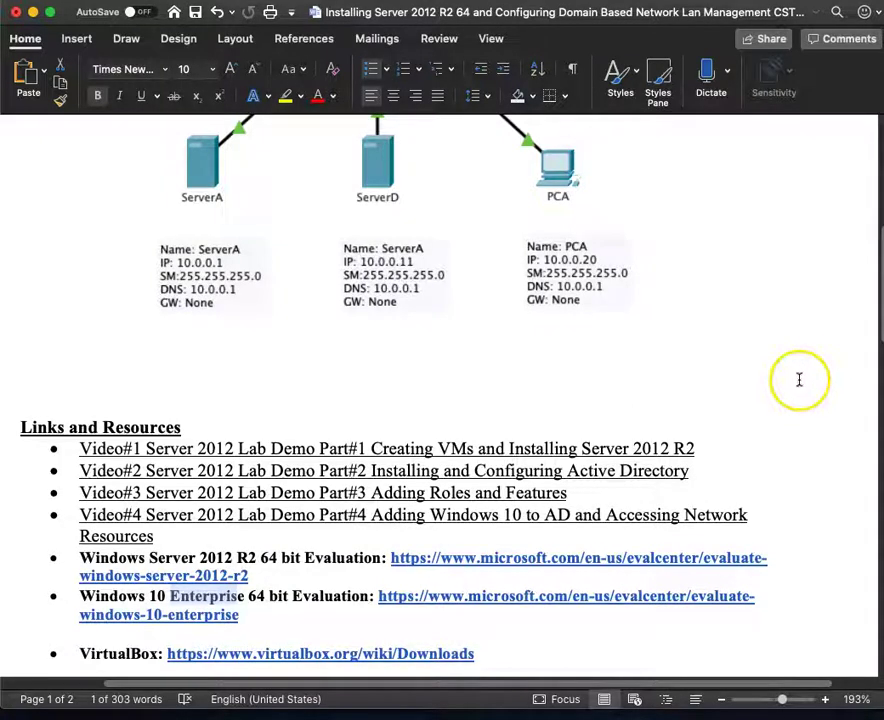
{"action": "scroll", "coordinate": [798, 377], "scroll_direction": "up", "scroll_amount": 1}
{"action": "scroll", "coordinate": [797, 377], "scroll_direction": "down", "scroll_amount": 3}
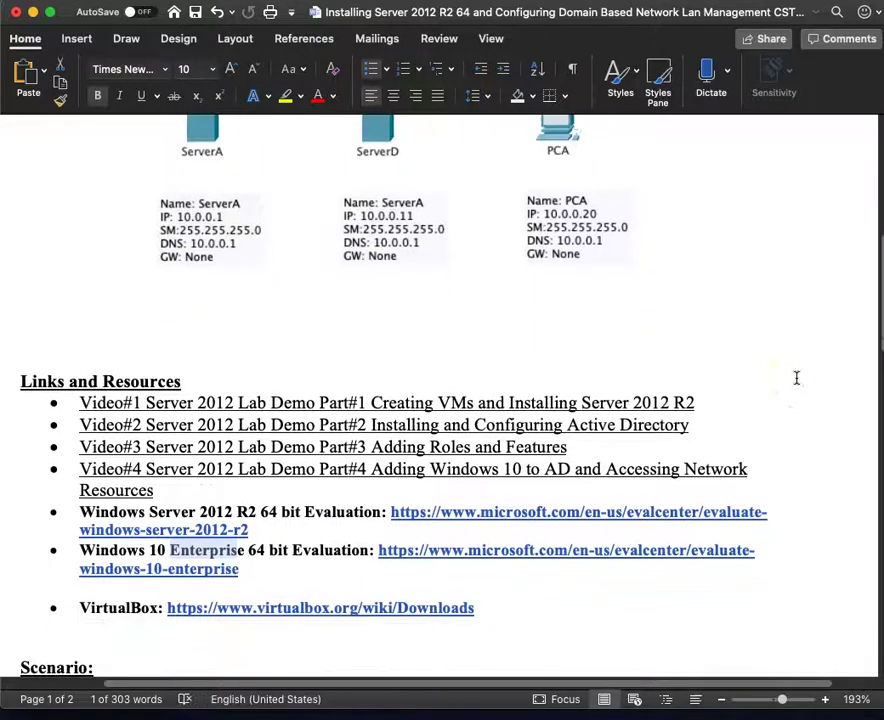
{"action": "scroll", "coordinate": [797, 377], "scroll_direction": "up", "scroll_amount": 2}
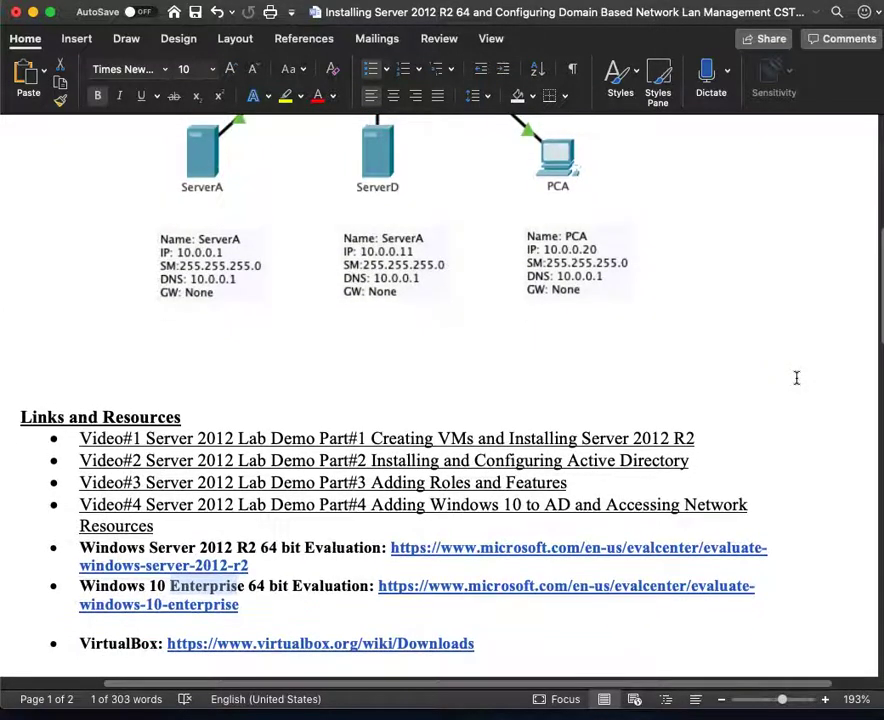
{"action": "scroll", "coordinate": [797, 377], "scroll_direction": "down", "scroll_amount": 1}
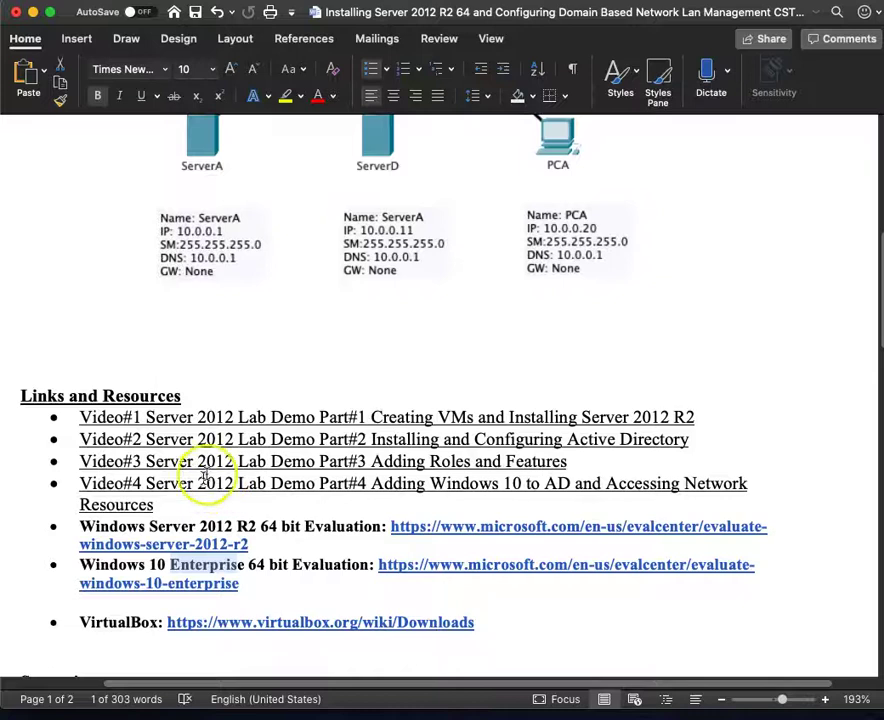
{"action": "left_click_drag", "start_coordinate": [80, 440], "coordinate": [757, 480]}
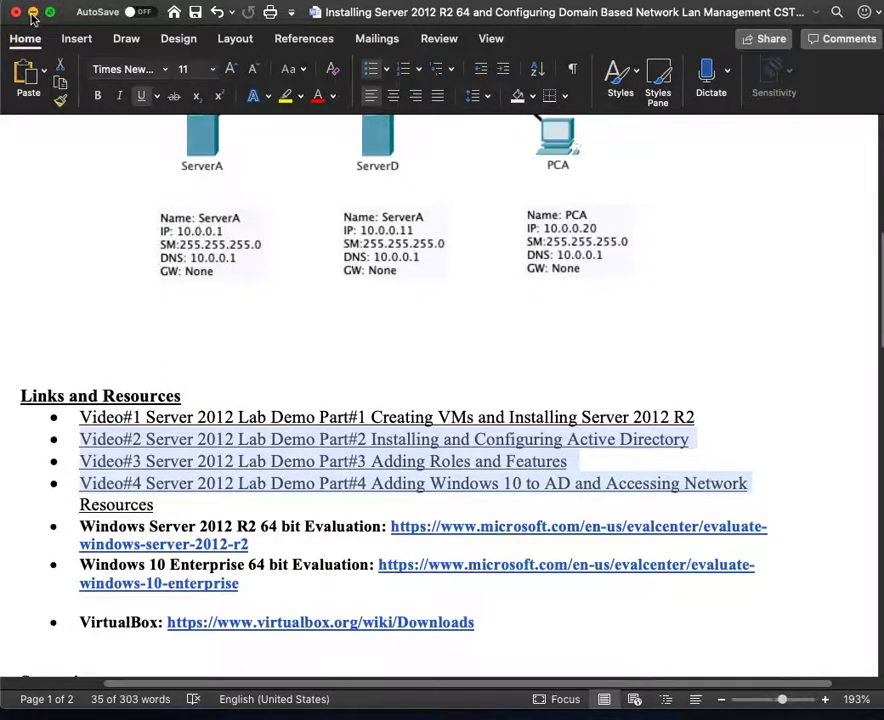
{"action": "scroll", "coordinate": [410, 380], "scroll_direction": "up", "scroll_amount": 2}
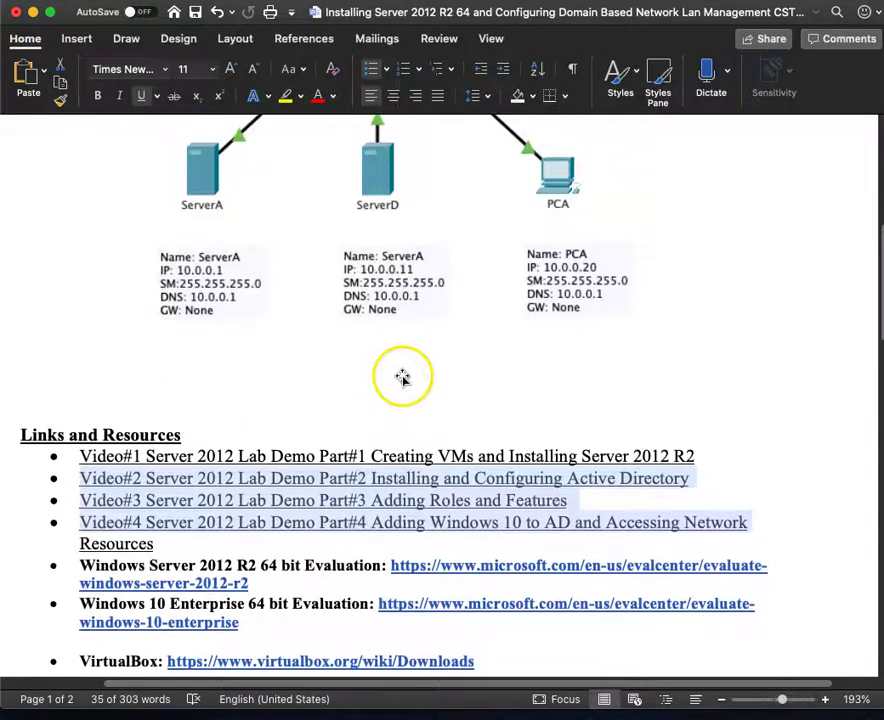
{"action": "scroll", "coordinate": [402, 377], "scroll_direction": "up", "scroll_amount": 4}
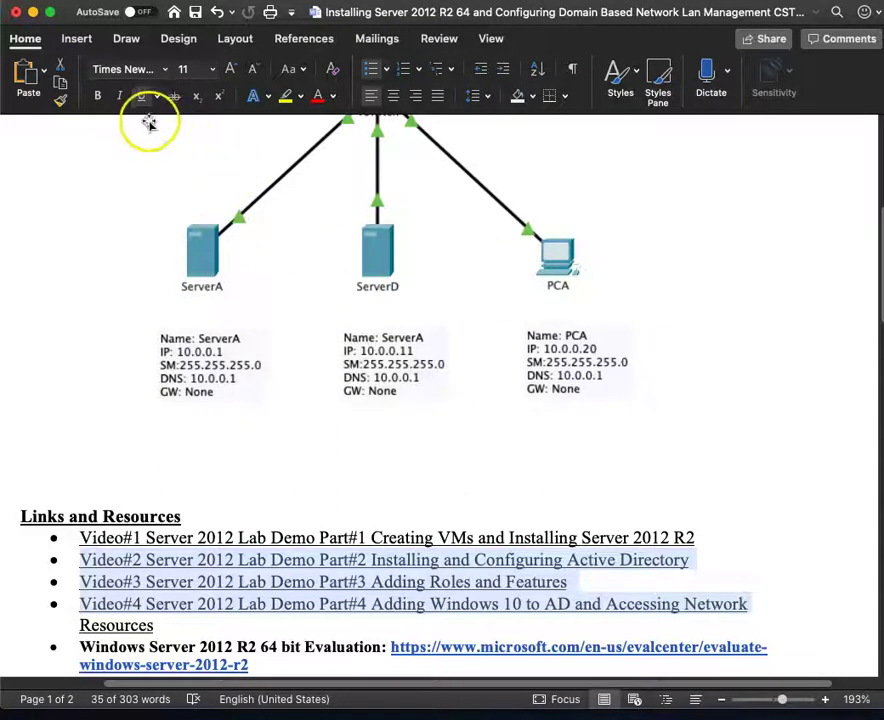
Minimize the lab document, move the Oracle VM VirtualBox Manager window fully into view and enlarge it
{"action": "left_click", "coordinate": [33, 12]}
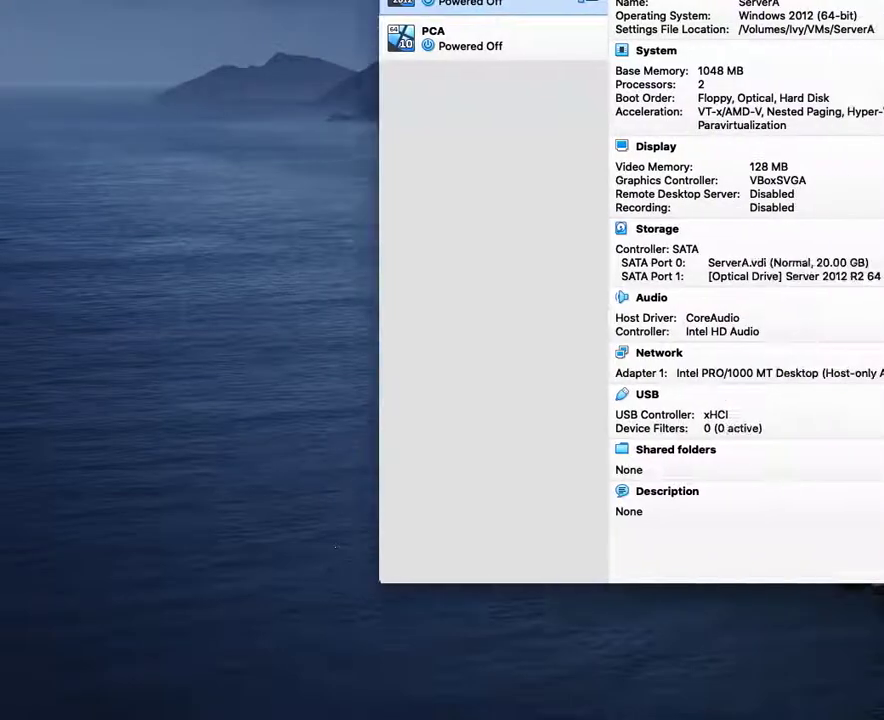
{"action": "left_click_drag", "start_coordinate": [564, 0], "coordinate": [181, 8]}
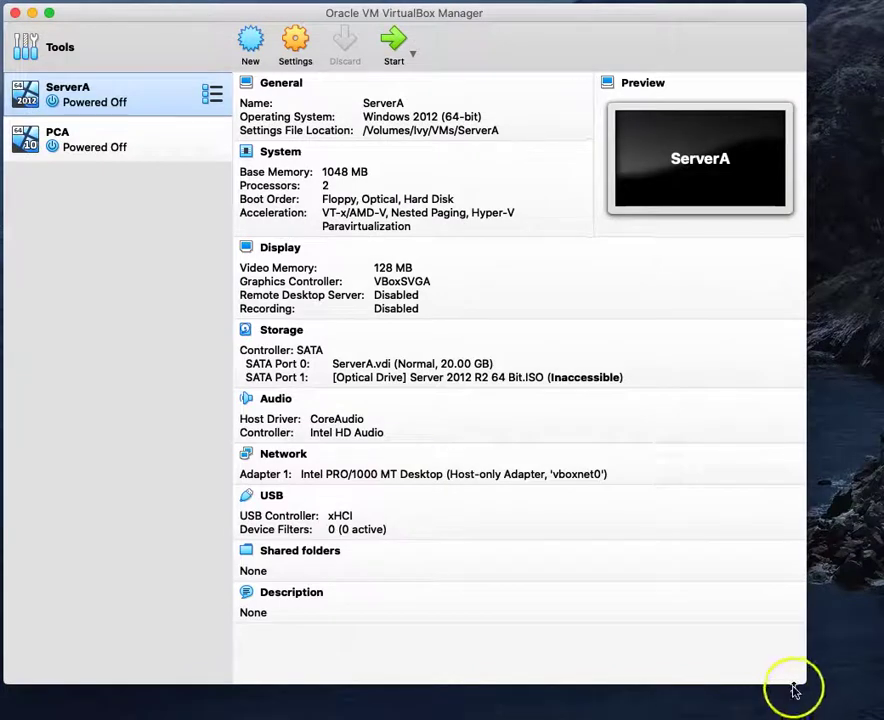
{"action": "left_click_drag", "start_coordinate": [805, 681], "coordinate": [855, 715]}
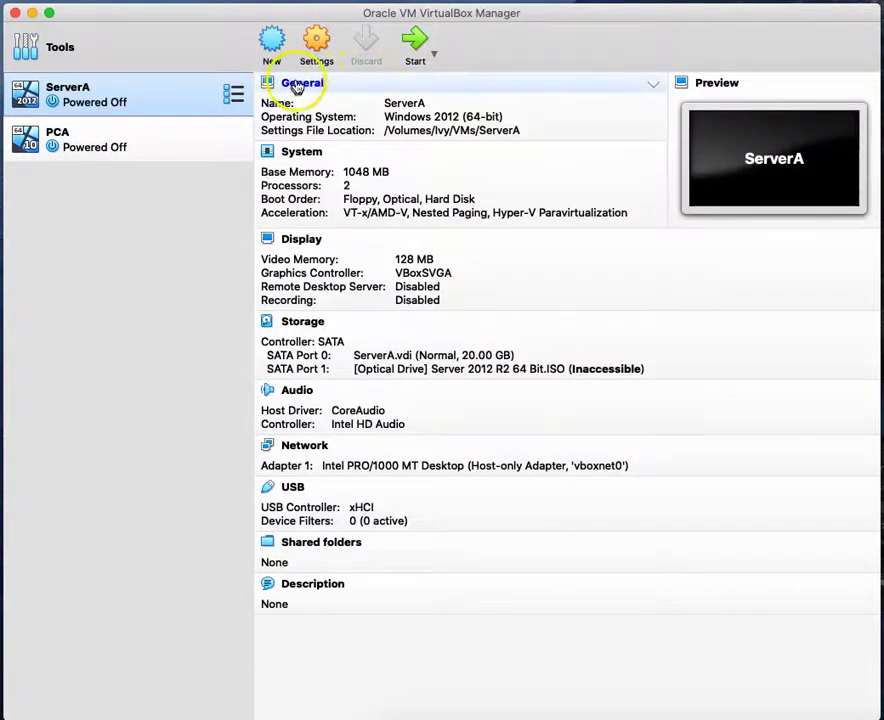
Start a new virtual machine named ServerD and set its machine folder to VMs on the Ivy drive
{"action": "left_click", "coordinate": [271, 42]}
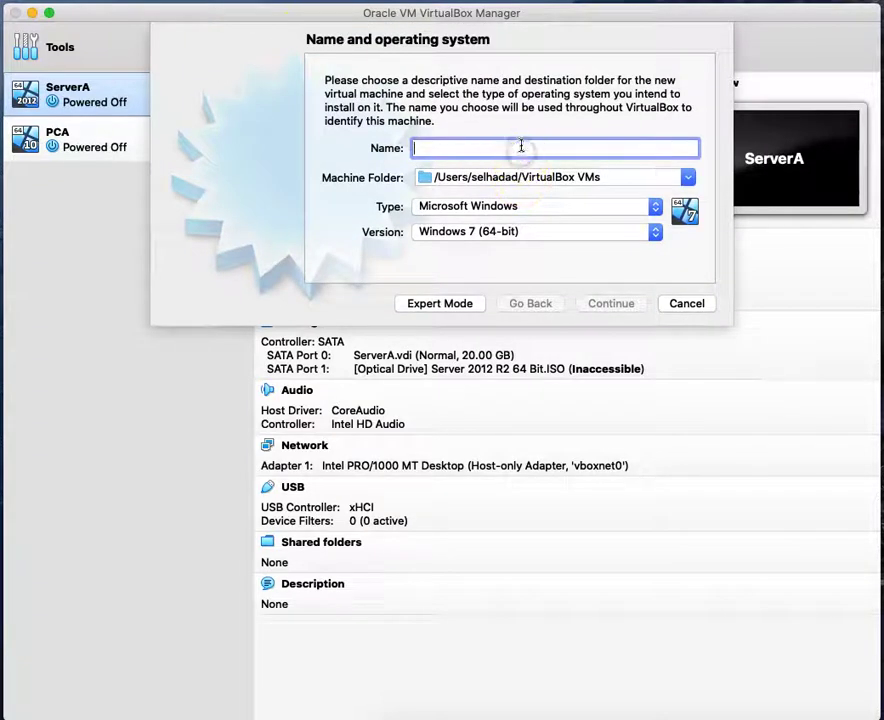
{"action": "type", "text": "ServerD"}
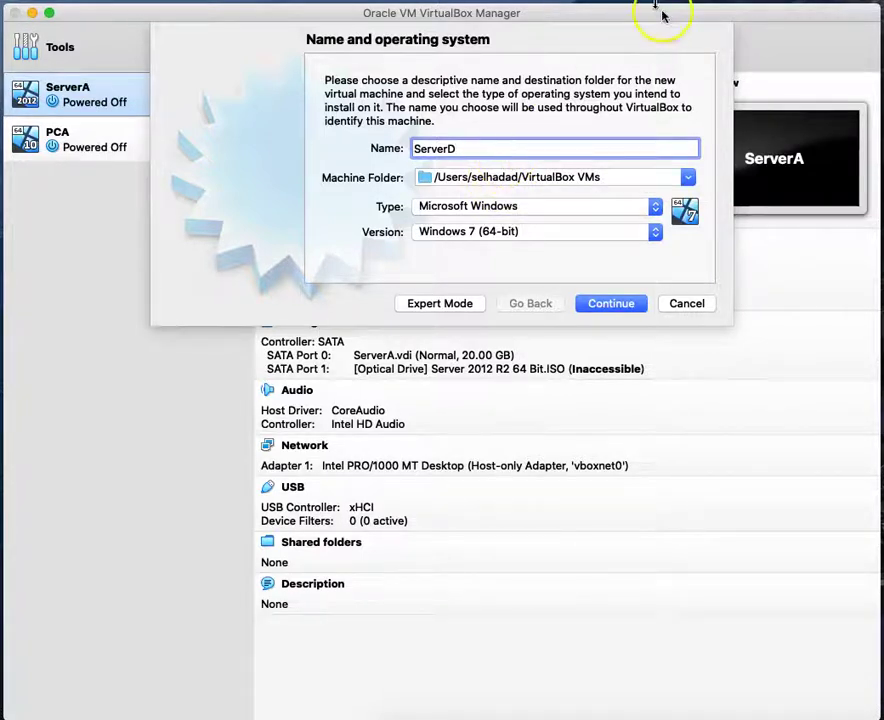
{"action": "left_click", "coordinate": [686, 179]}
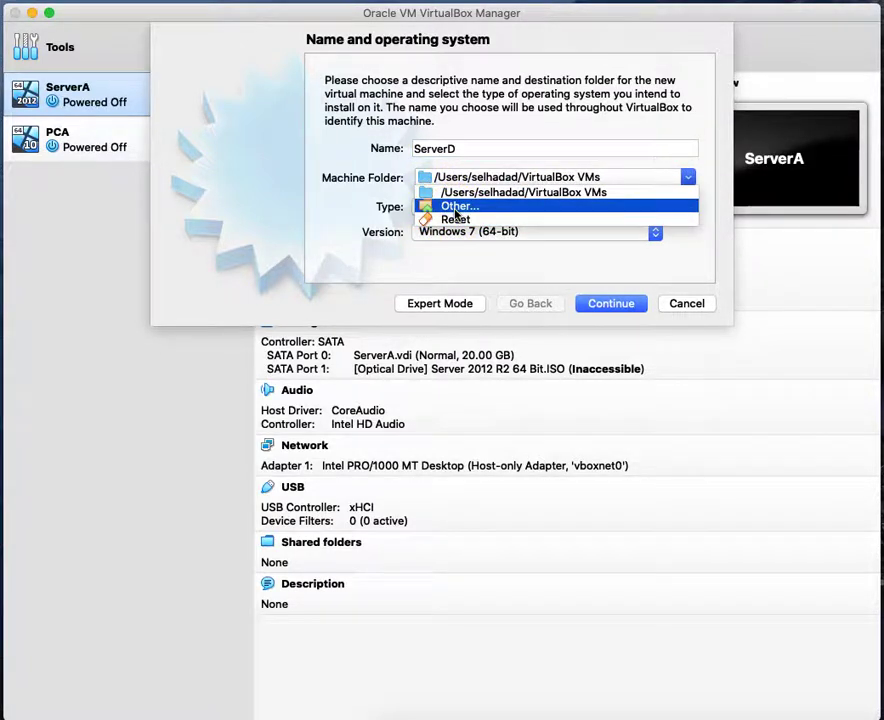
{"action": "left_click", "coordinate": [457, 210]}
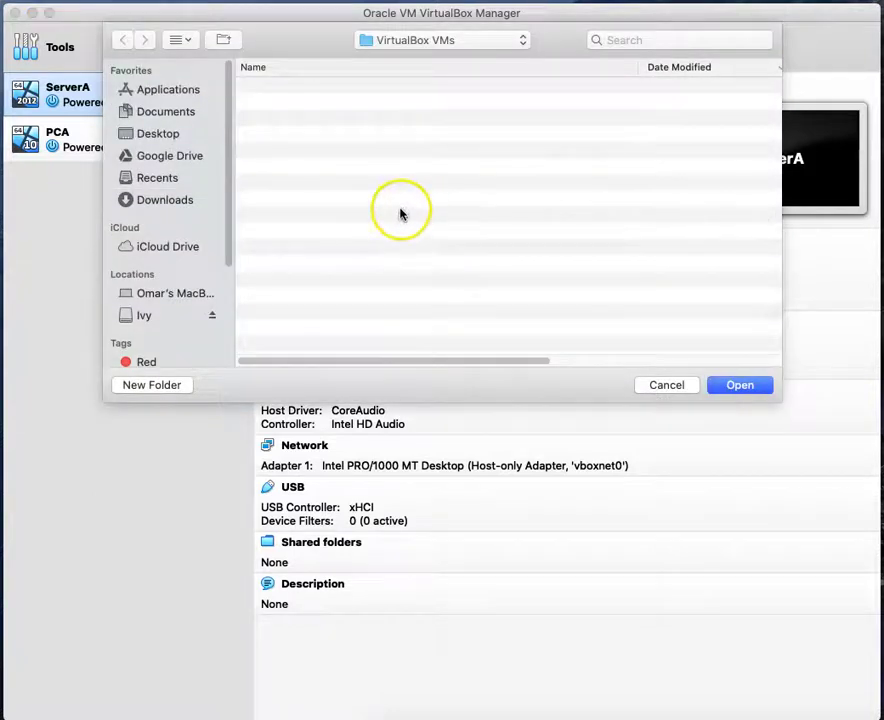
{"action": "left_click", "coordinate": [146, 316]}
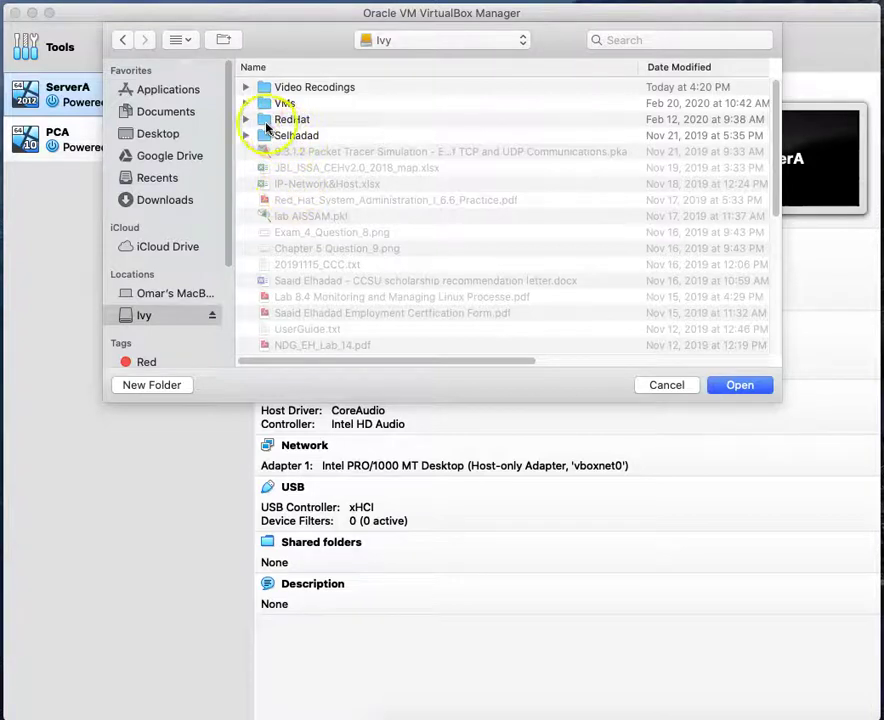
{"action": "left_click", "coordinate": [245, 105]}
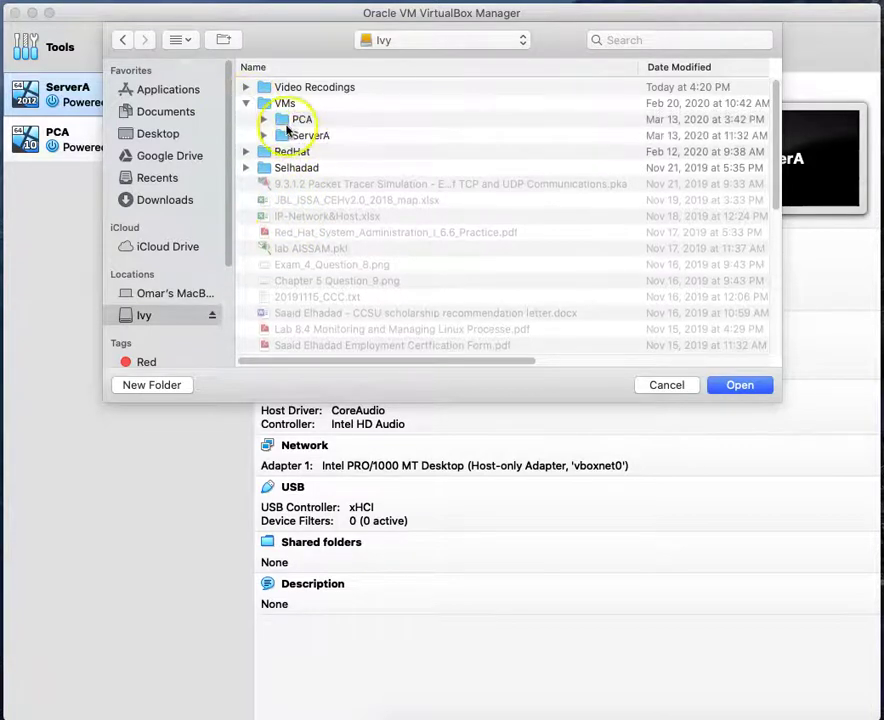
{"action": "left_click", "coordinate": [285, 106]}
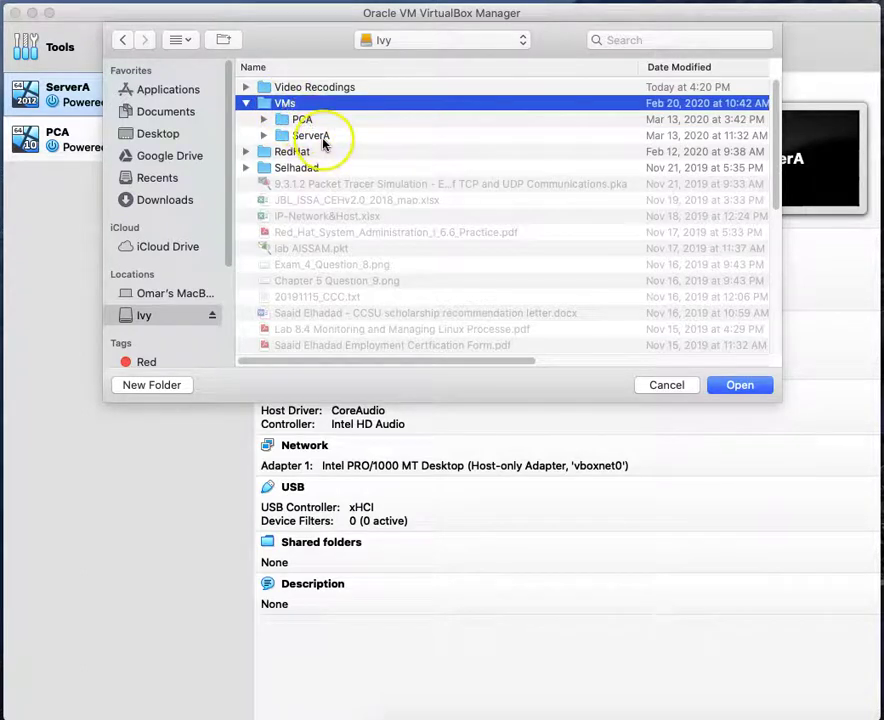
{"action": "left_click", "coordinate": [739, 386]}
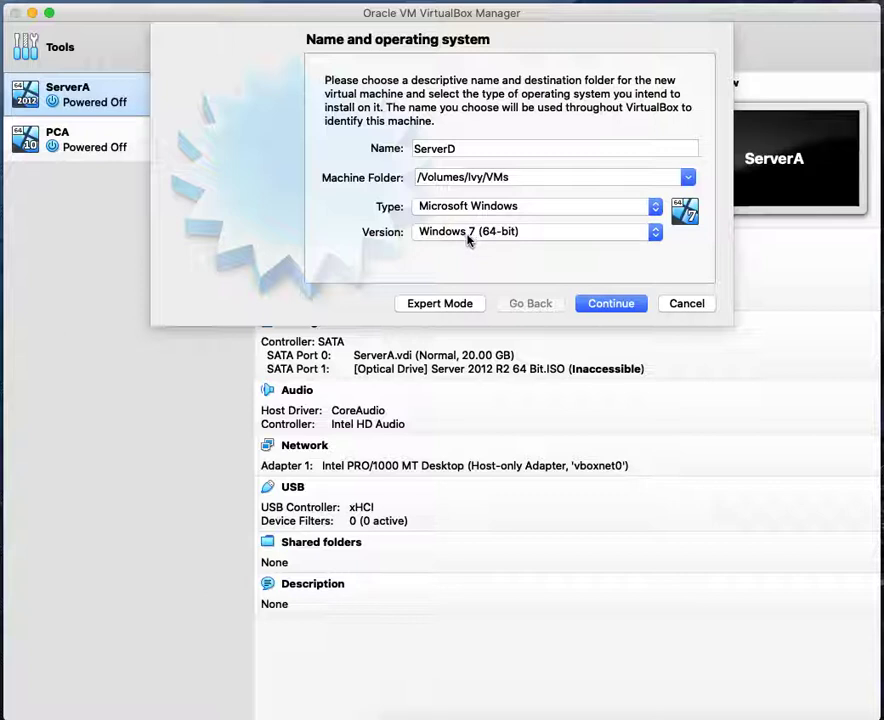
Set the operating system version to Windows 2012 (64-bit) and continue to the memory size settings
{"action": "left_click", "coordinate": [468, 240]}
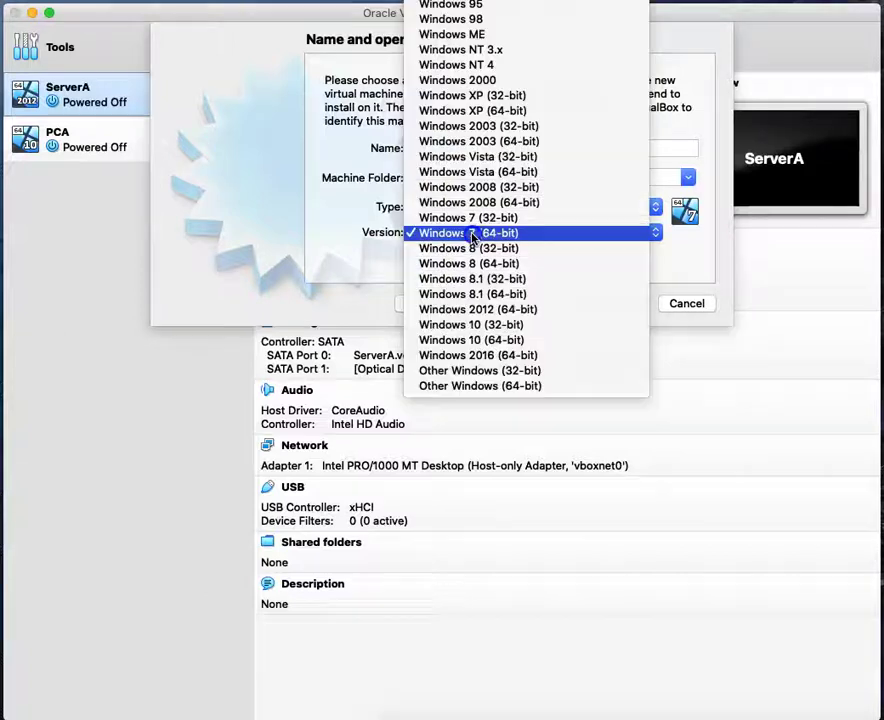
{"action": "left_click", "coordinate": [483, 312]}
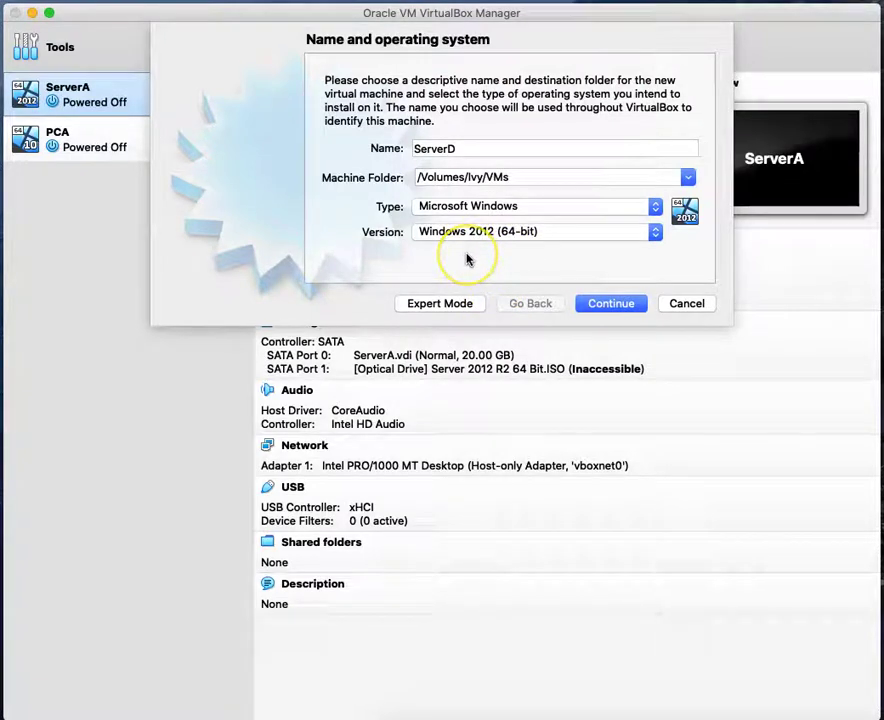
{"action": "left_click", "coordinate": [612, 310]}
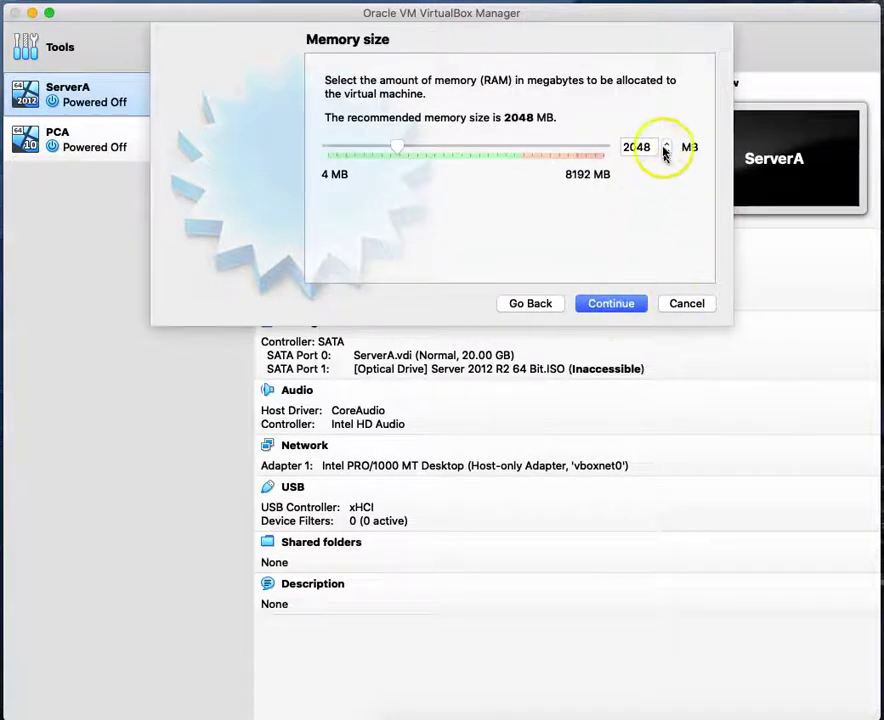
Set the new machine's memory size to 1024 MB and continue to the hard disk settings
{"action": "left_click", "coordinate": [613, 147]}
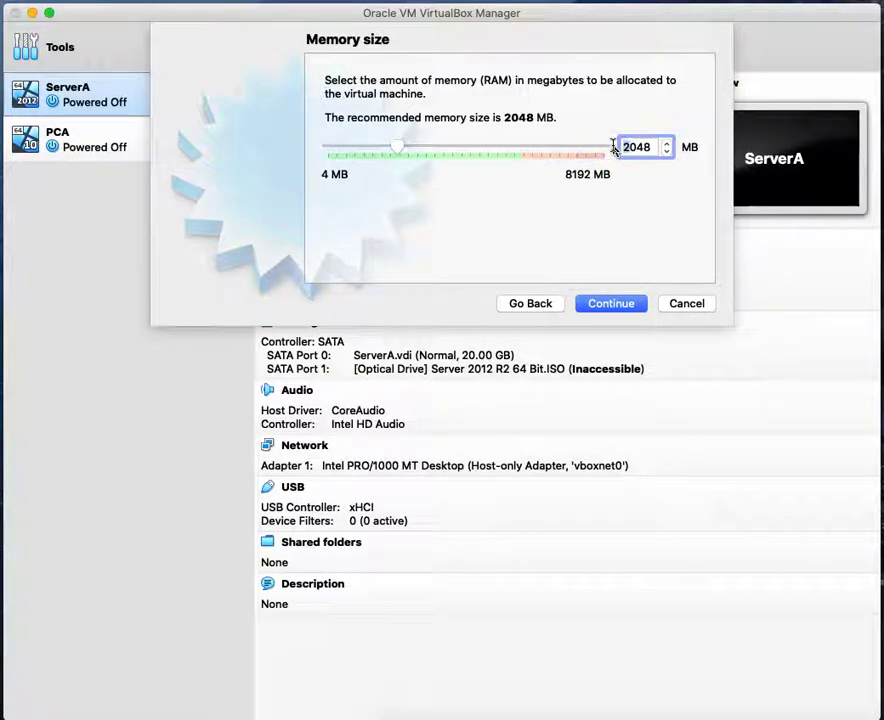
{"action": "key", "text": "Delete"}
{"action": "type", "text": "1"}
{"action": "left_click", "coordinate": [645, 145]}
{"action": "key", "text": "BackSpace"}
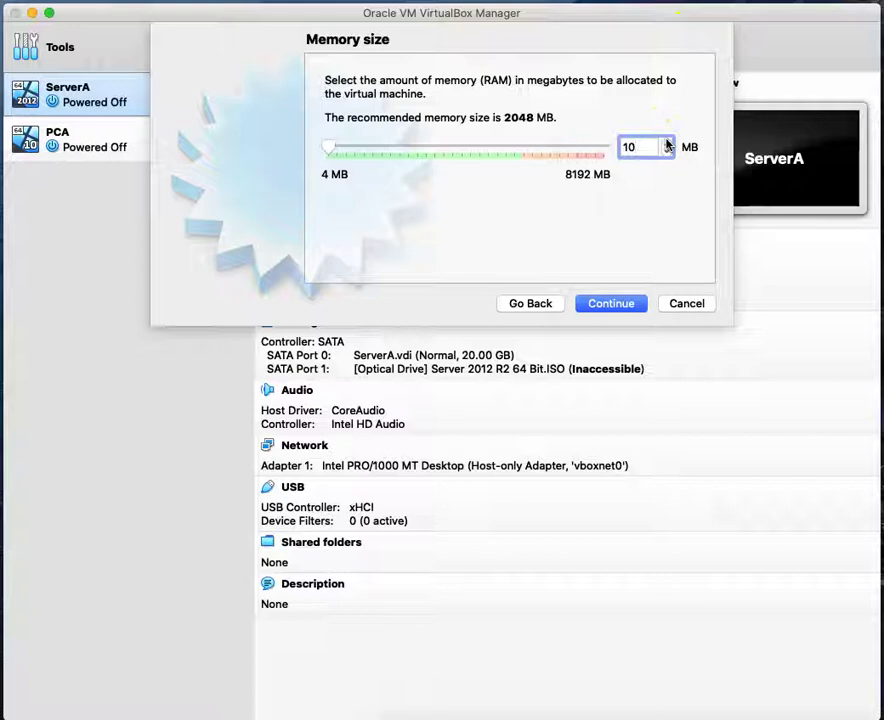
{"action": "type", "text": "24"}
{"action": "left_click", "coordinate": [663, 221]}
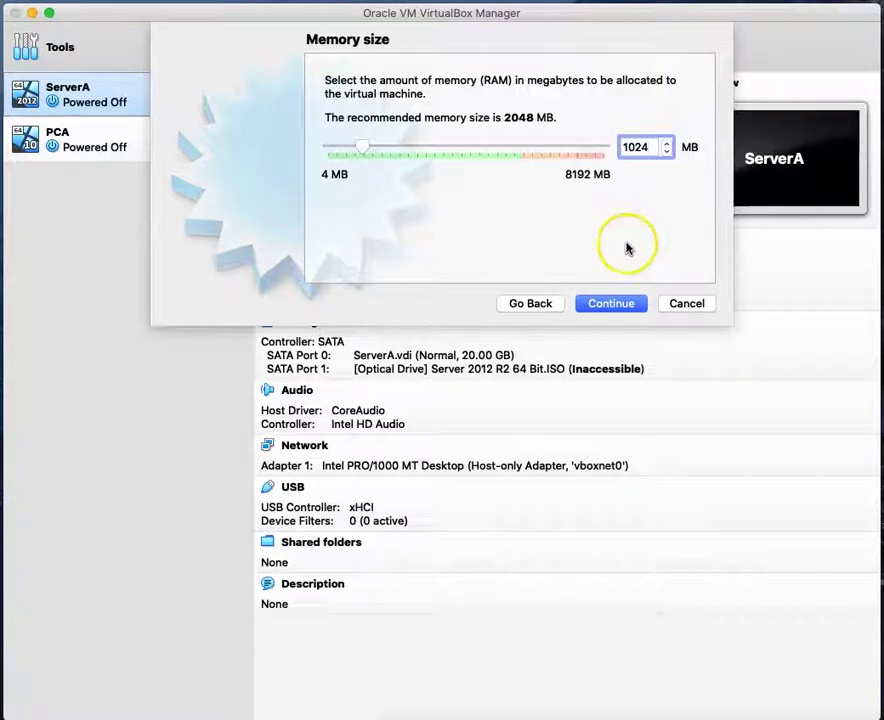
{"action": "left_click", "coordinate": [612, 304]}
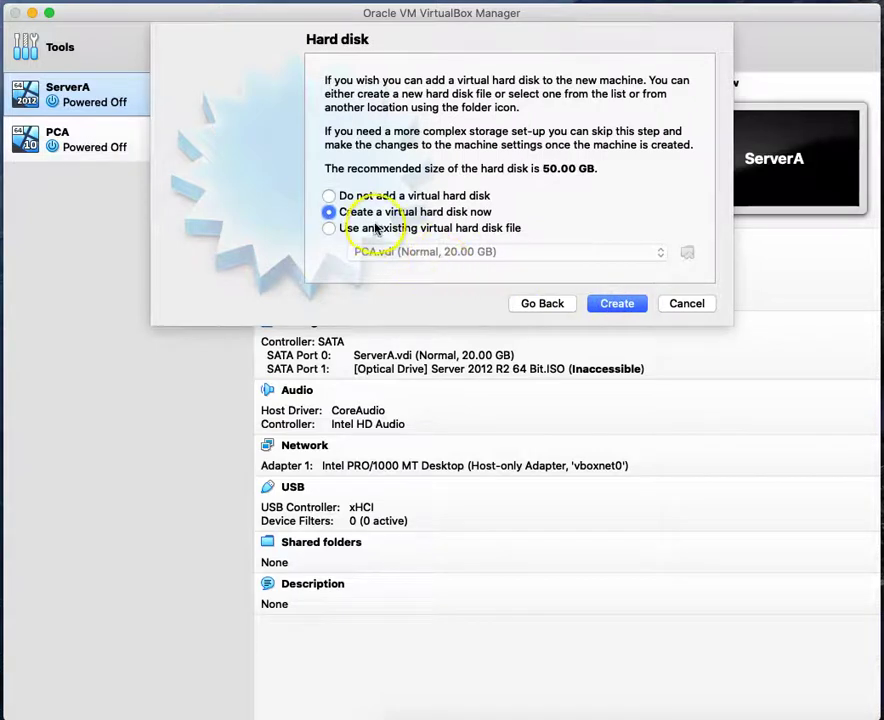
Choose to create a virtual hard disk now, as a dynamically allocated VDI (VirtualBox Disk Image)
{"action": "left_click", "coordinate": [619, 308]}
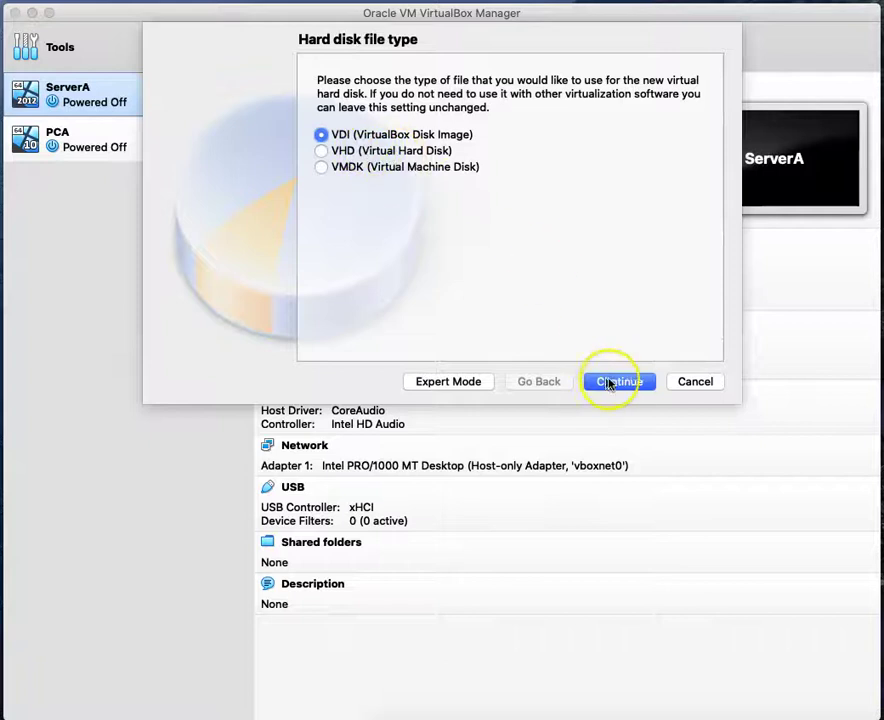
{"action": "left_click", "coordinate": [617, 383]}
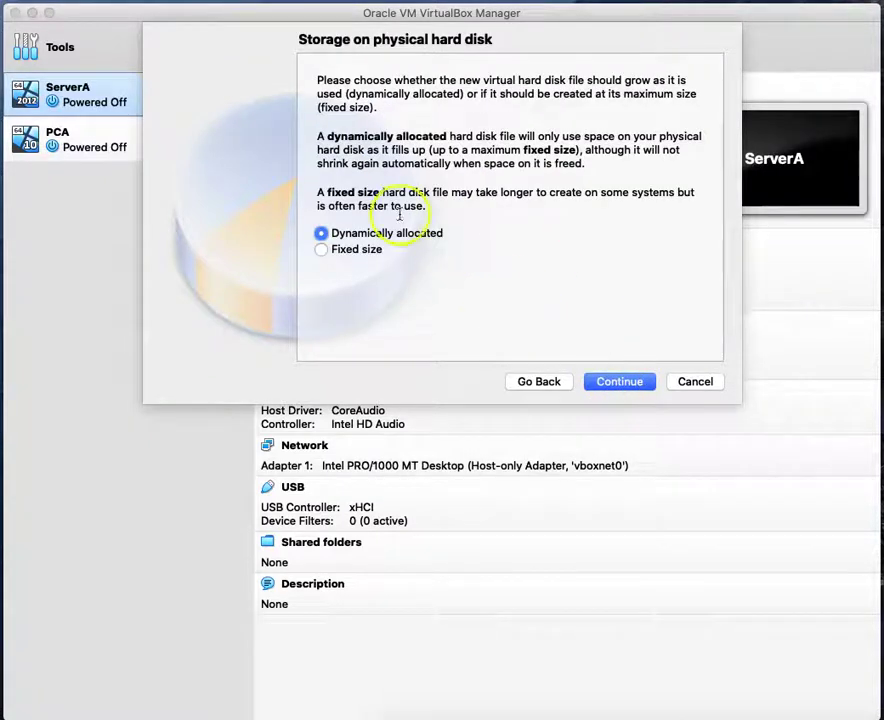
{"action": "left_click", "coordinate": [630, 385]}
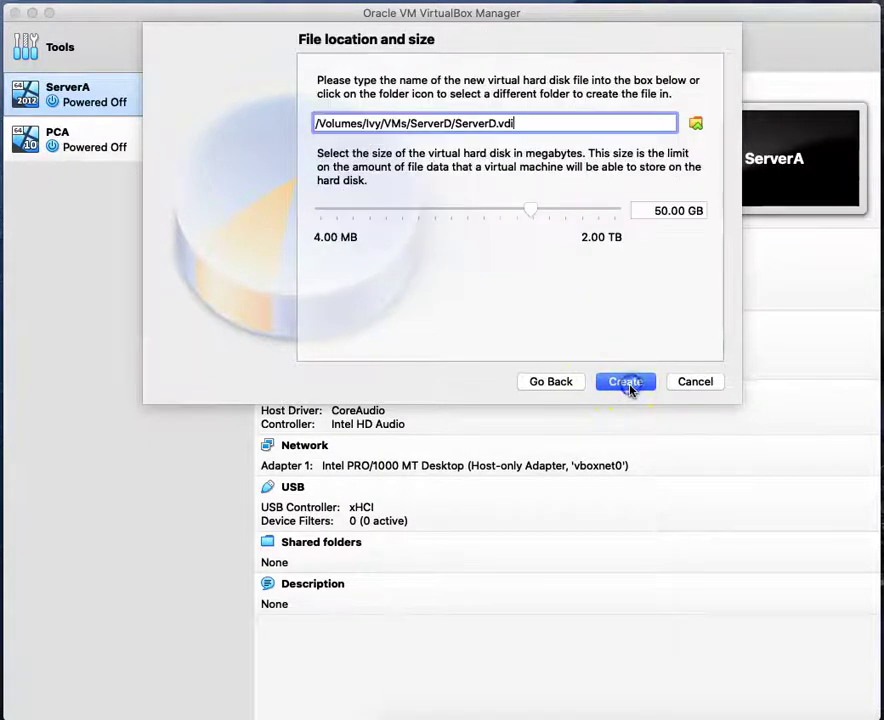
Set the ServerD.vdi disk size to 20.00 GB and create the disk
{"action": "left_click", "coordinate": [661, 212]}
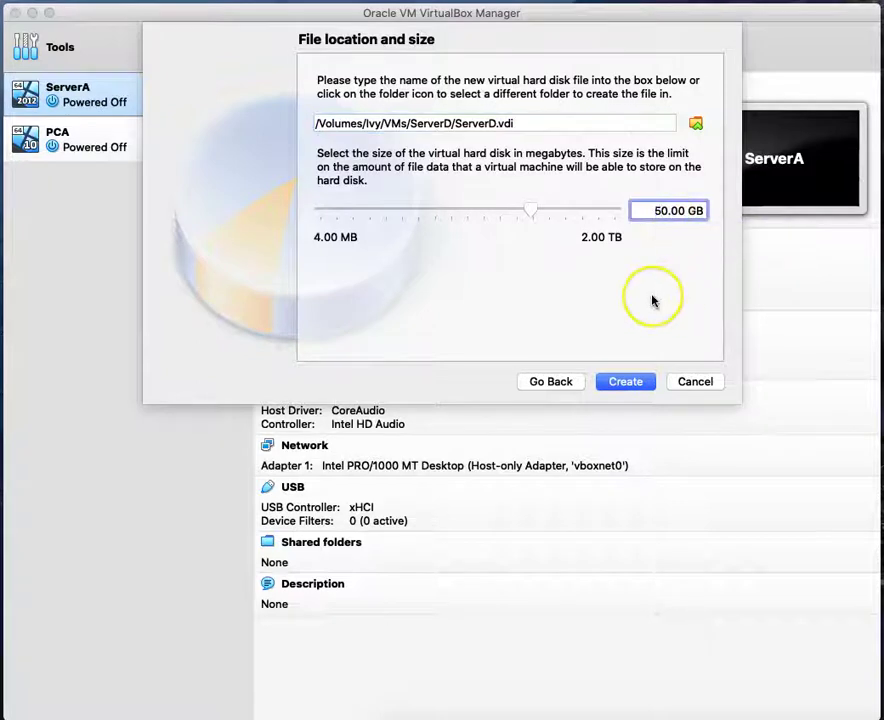
{"action": "key", "text": "BackSpace"}
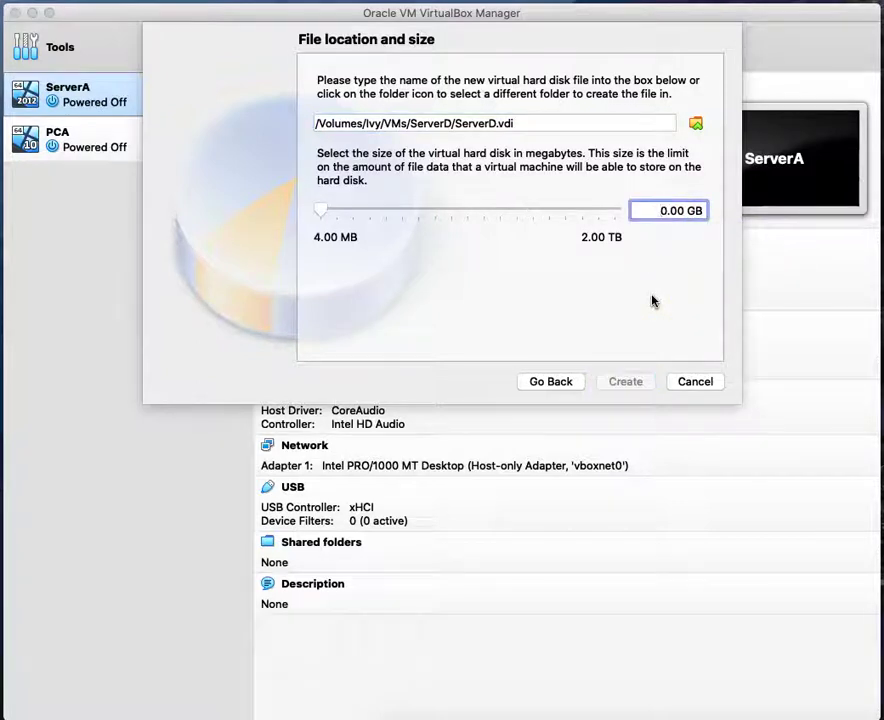
{"action": "type", "text": "2"}
{"action": "left_click", "coordinate": [649, 300]}
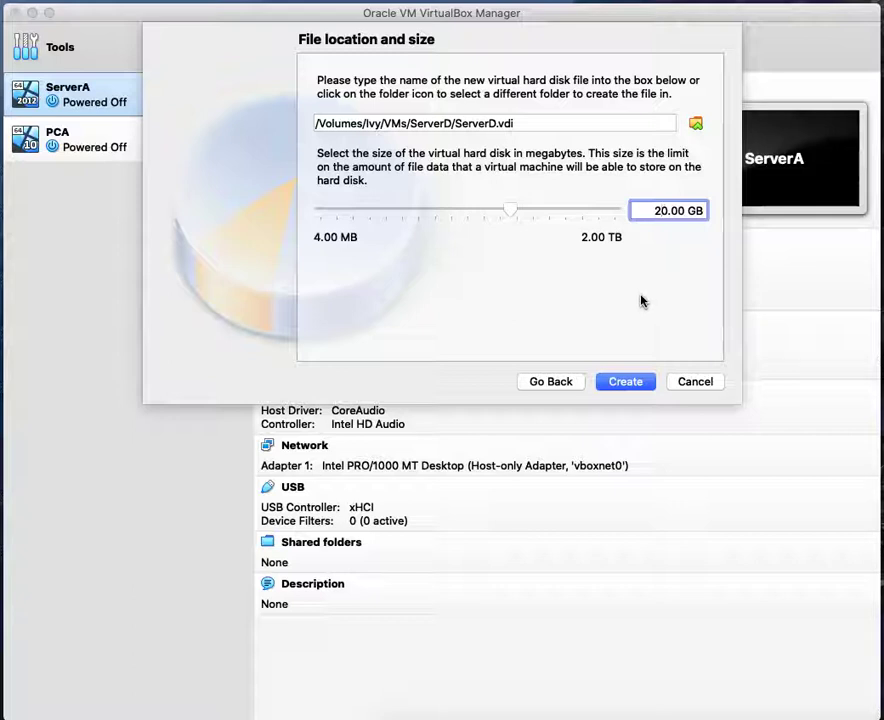
{"action": "left_click", "coordinate": [641, 284]}
{"action": "left_click", "coordinate": [627, 381]}
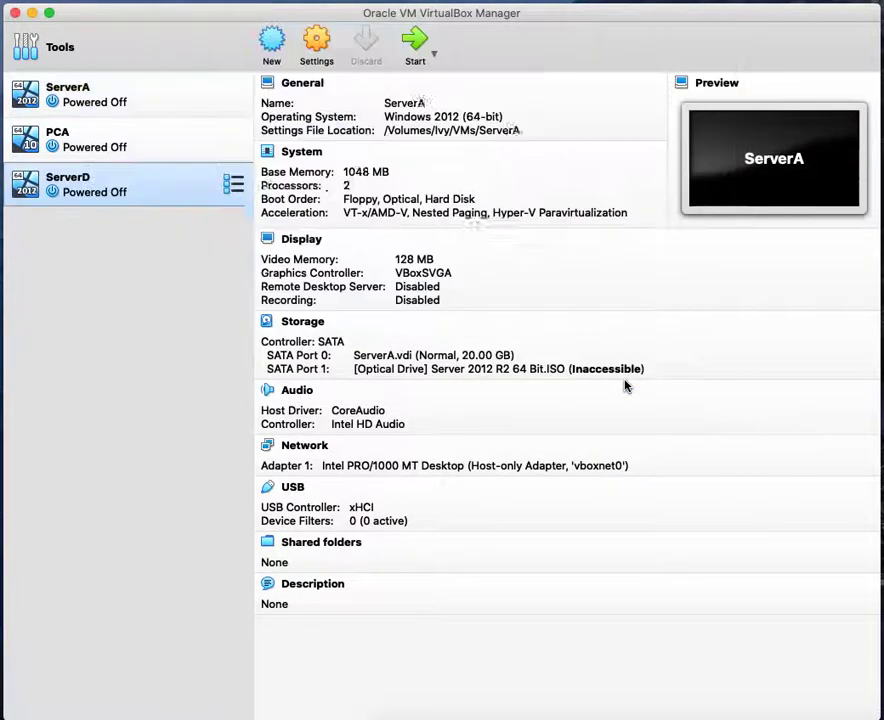
Review the lab document's Process and Procedures, marking "Add 5 Extra Virtual Drive to ServerD" in item 2, and minimize the document
{"action": "left_click", "coordinate": [598, 371]}
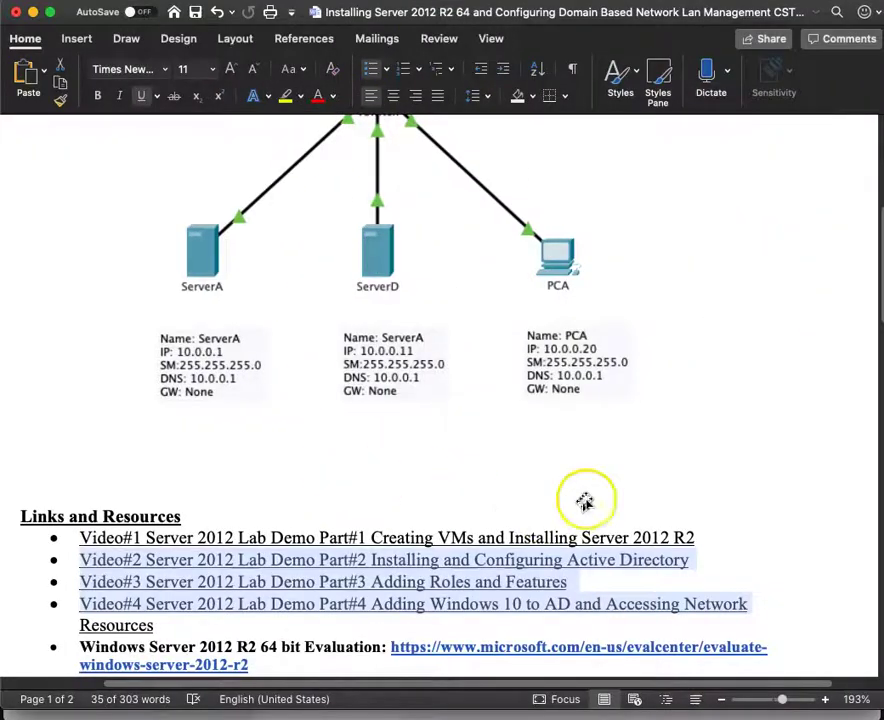
{"action": "scroll", "coordinate": [592, 480], "scroll_direction": "down", "scroll_amount": 10}
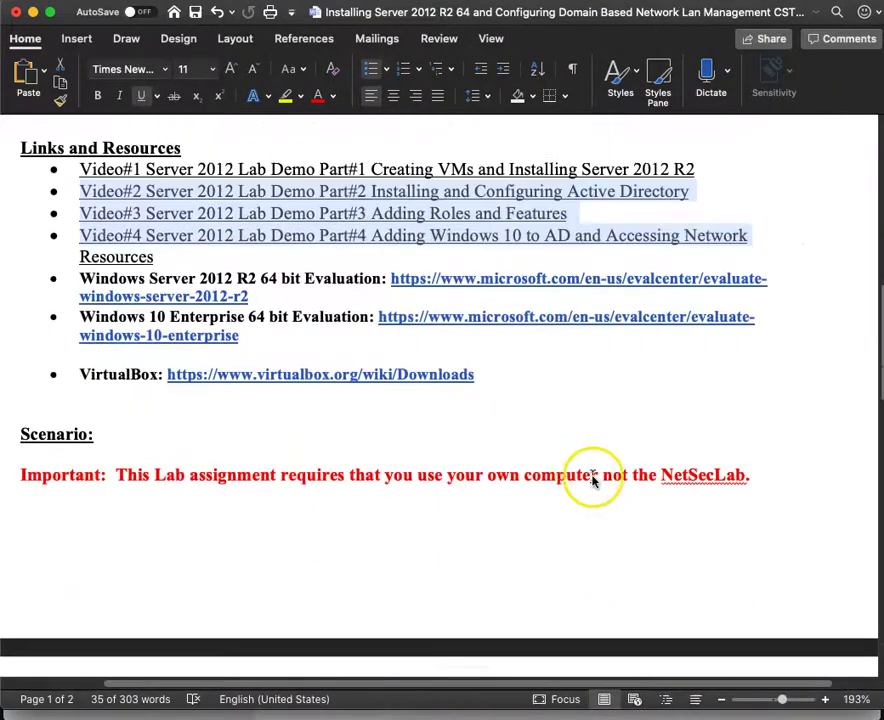
{"action": "scroll", "coordinate": [591, 477], "scroll_direction": "down", "scroll_amount": 10}
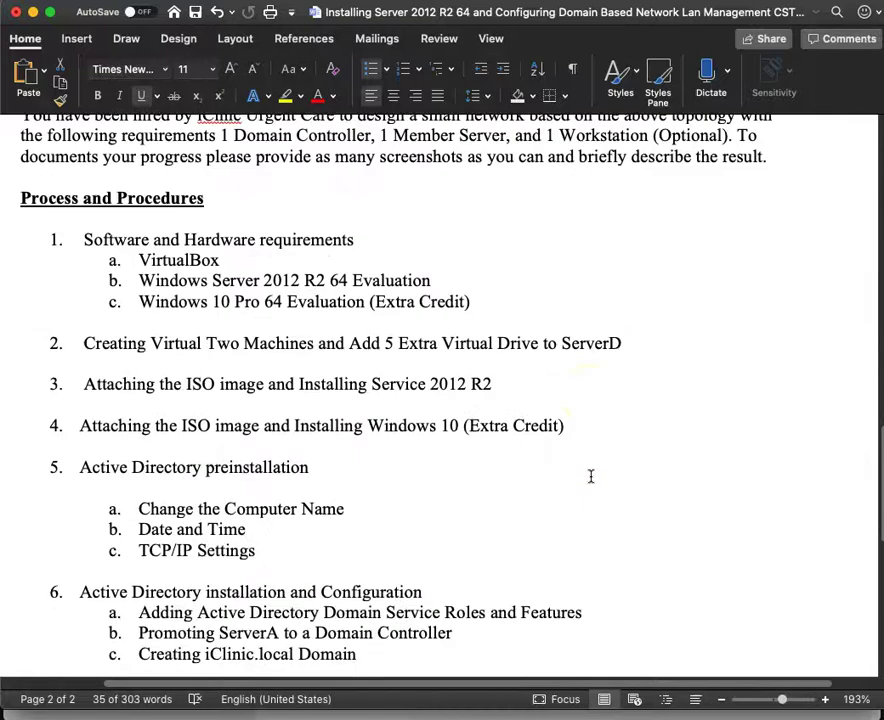
{"action": "scroll", "coordinate": [591, 477], "scroll_direction": "down", "scroll_amount": 5}
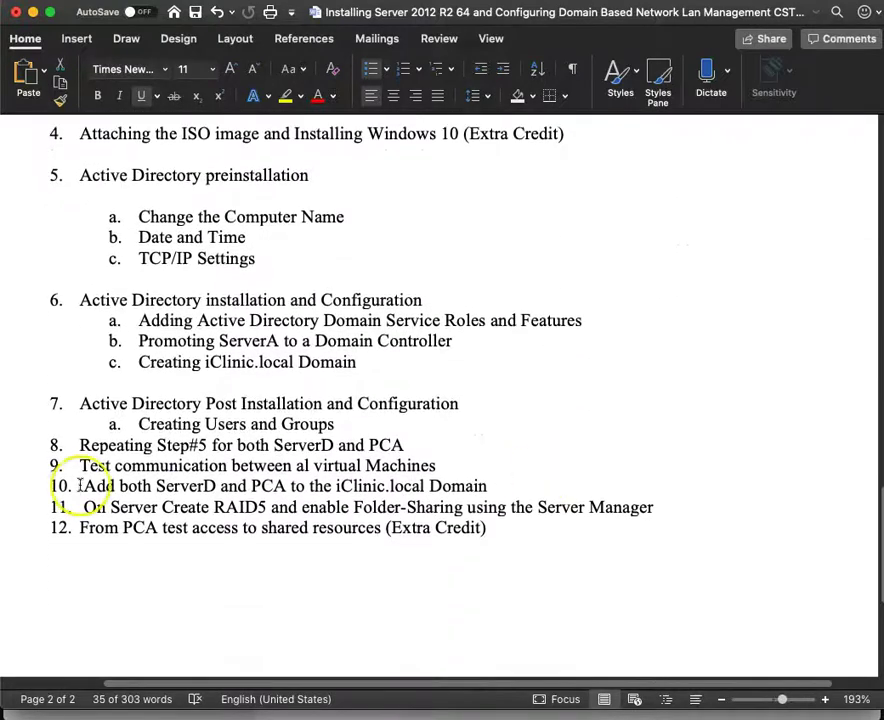
{"action": "scroll", "coordinate": [140, 488], "scroll_direction": "up", "scroll_amount": 6}
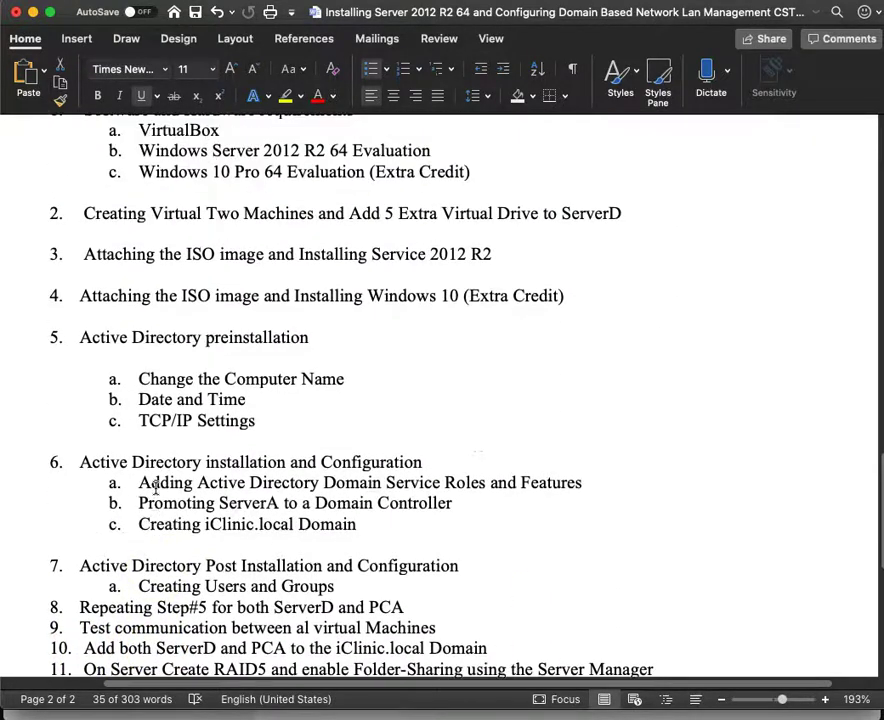
{"action": "left_click", "coordinate": [86, 281]}
{"action": "left_click_drag", "start_coordinate": [86, 281], "coordinate": [382, 280]}
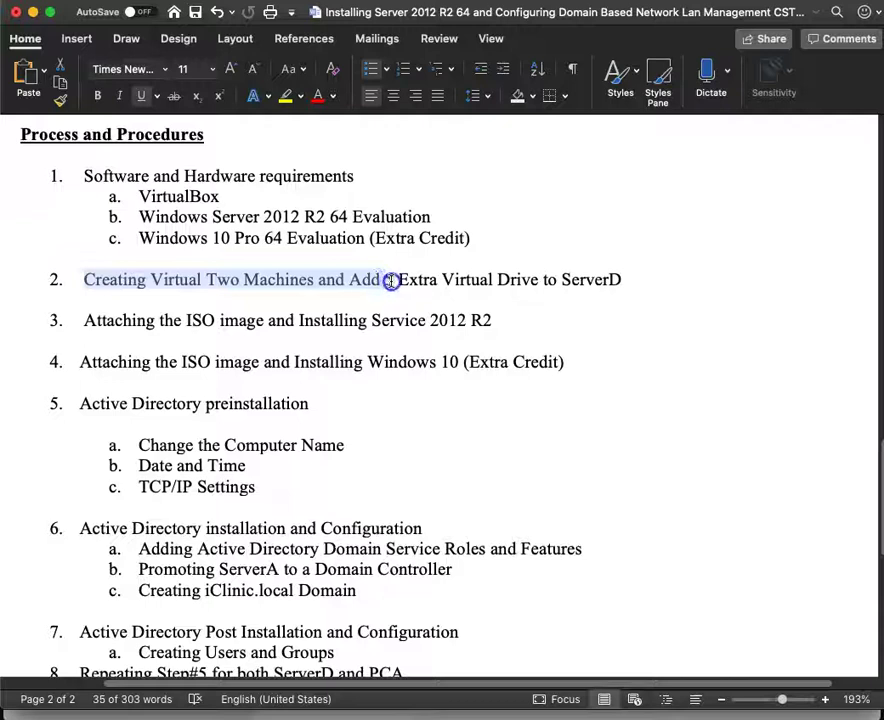
{"action": "left_click", "coordinate": [390, 281]}
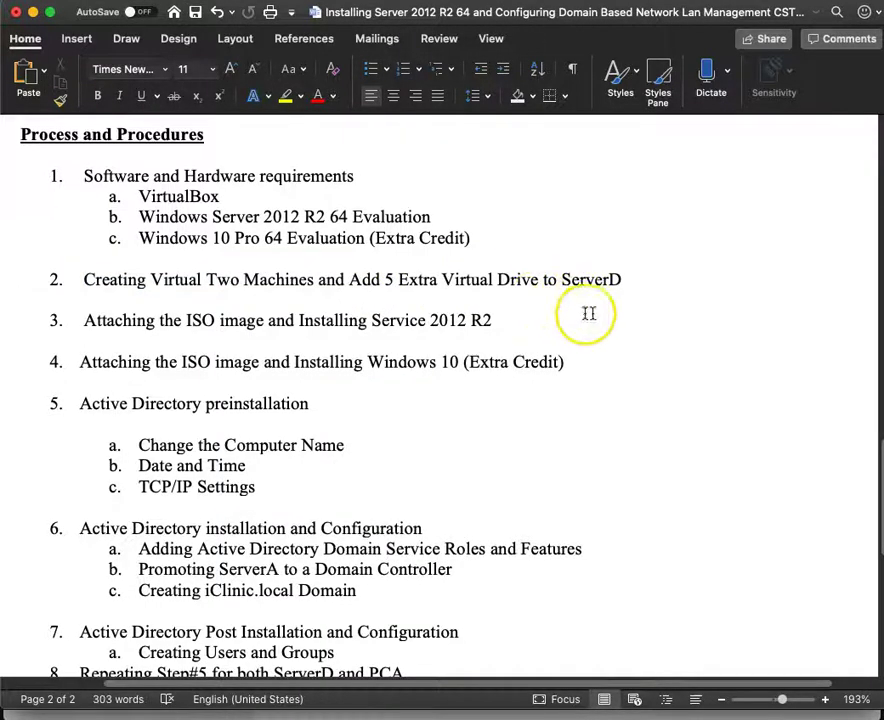
{"action": "left_click_drag", "start_coordinate": [626, 278], "coordinate": [360, 278]}
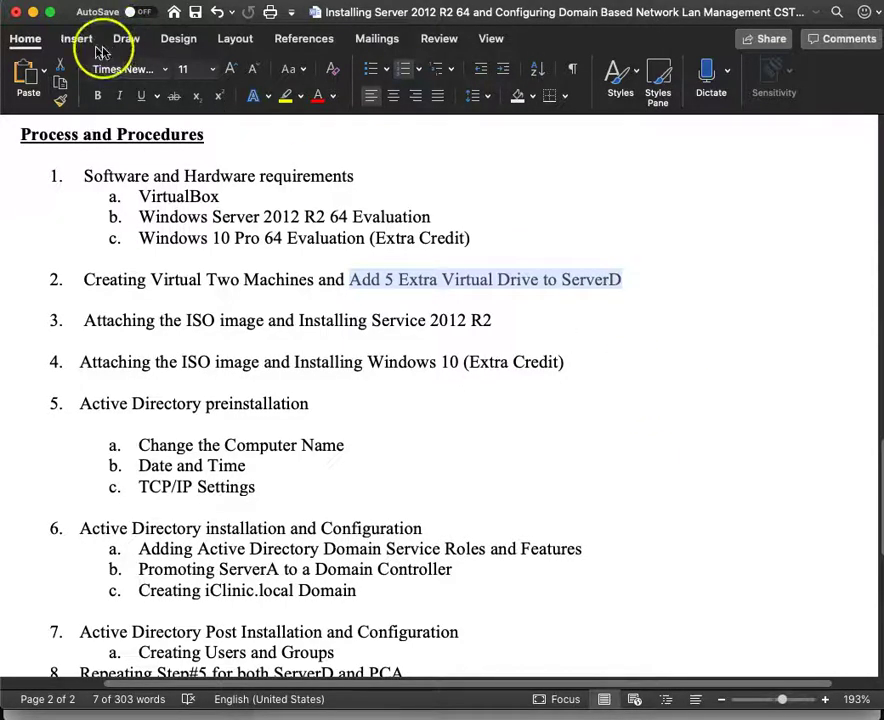
{"action": "left_click", "coordinate": [33, 12]}
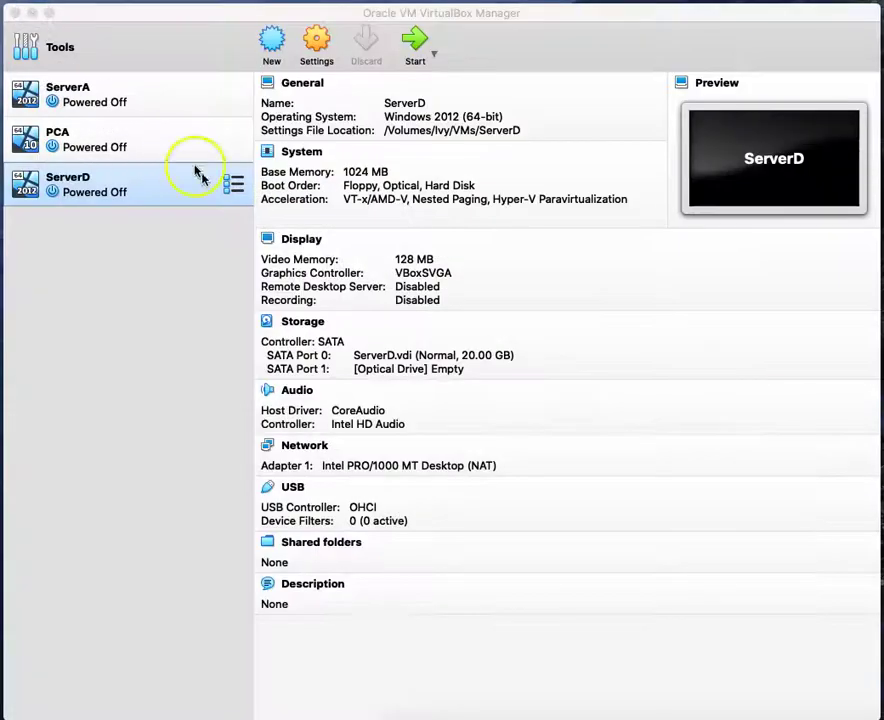
Set the number of processors to 2 in ServerD's system settings and save the settings
{"action": "left_click", "coordinate": [66, 184]}
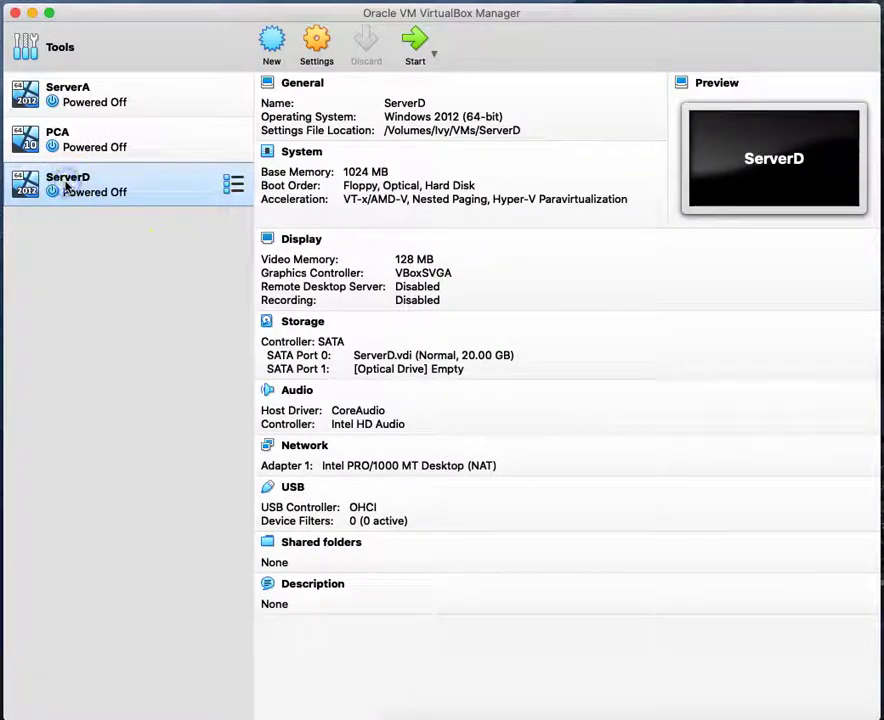
{"action": "left_click", "coordinate": [318, 52]}
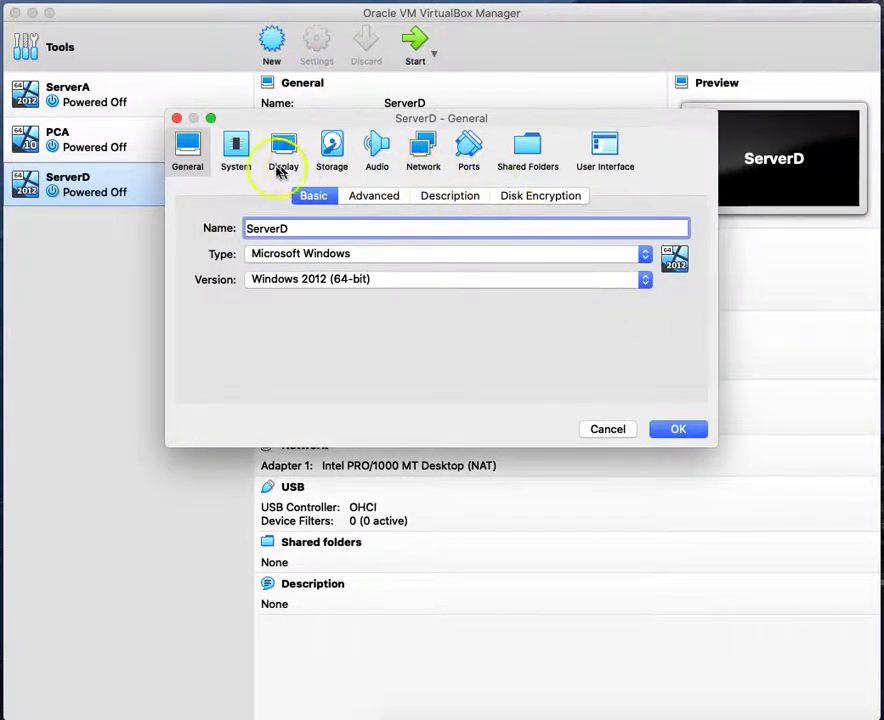
{"action": "left_click", "coordinate": [234, 152]}
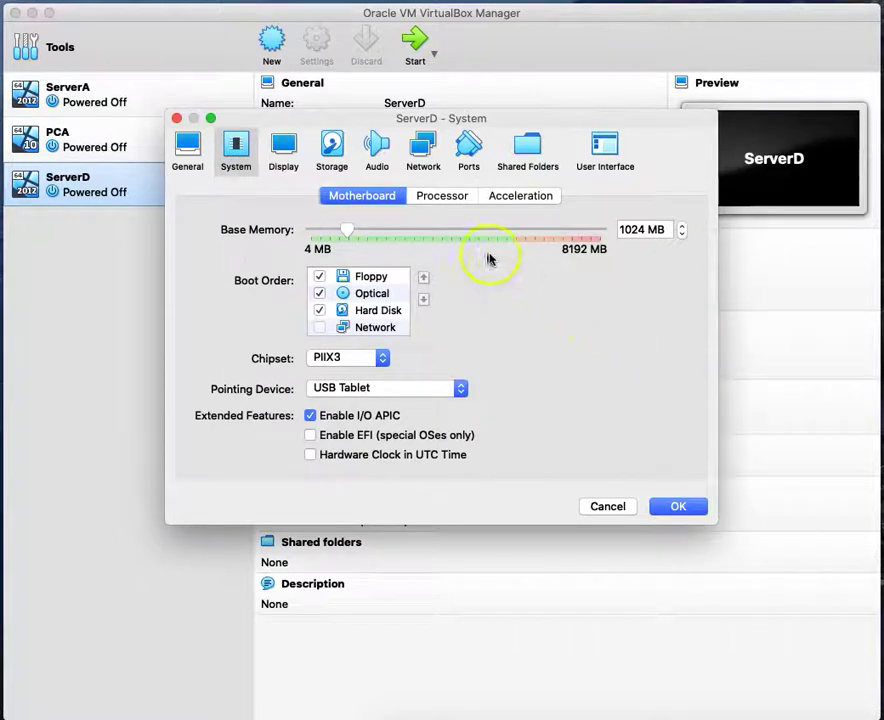
{"action": "left_click", "coordinate": [442, 197]}
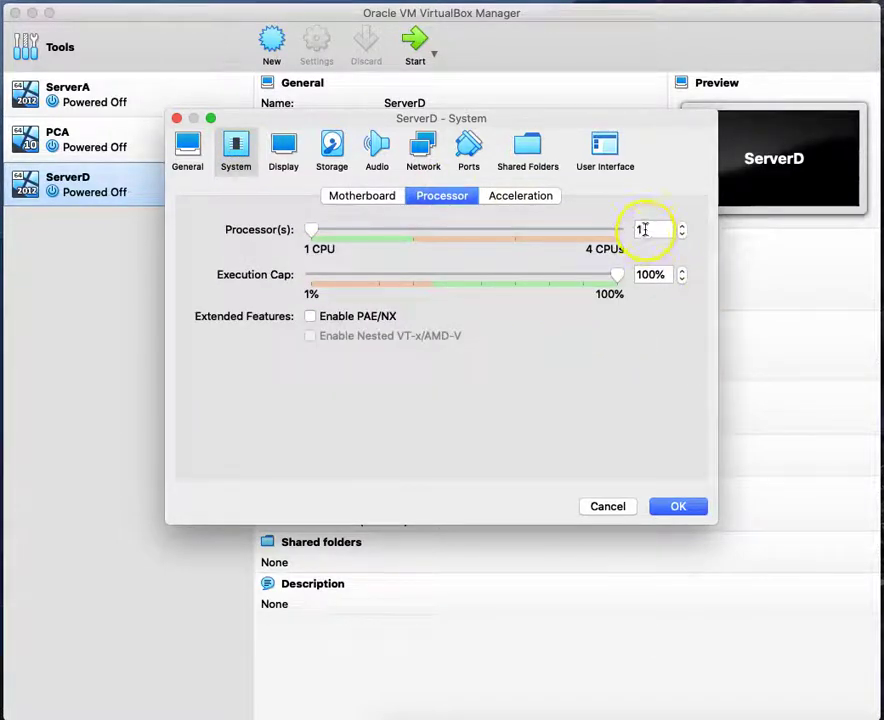
{"action": "left_click", "coordinate": [632, 229]}
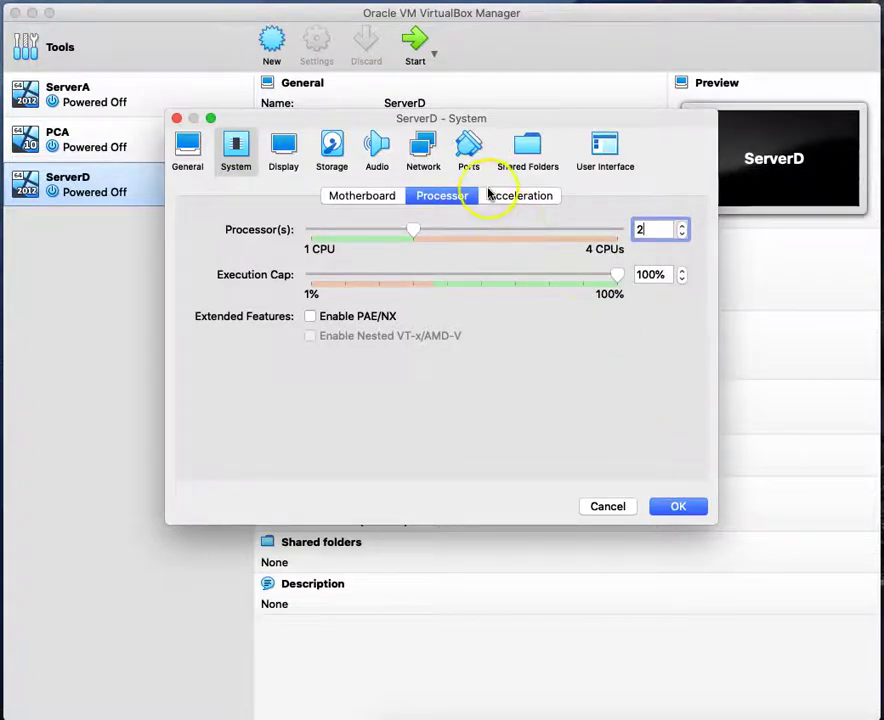
{"action": "left_click", "coordinate": [680, 508]}
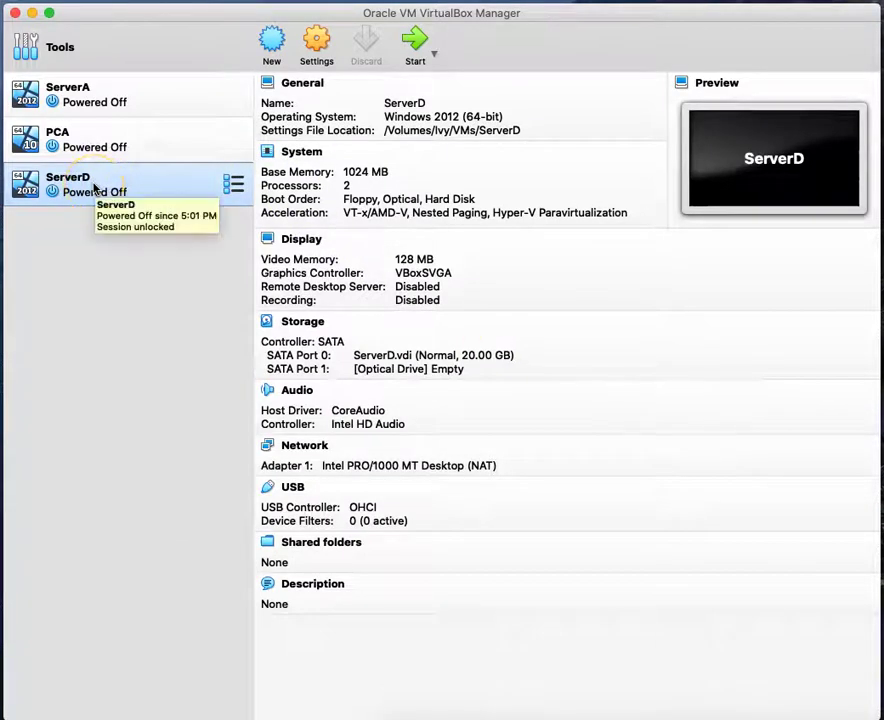
Open ServerD's storage settings and start creating a new virtual hard disk on the SATA controller
{"action": "left_click", "coordinate": [316, 38]}
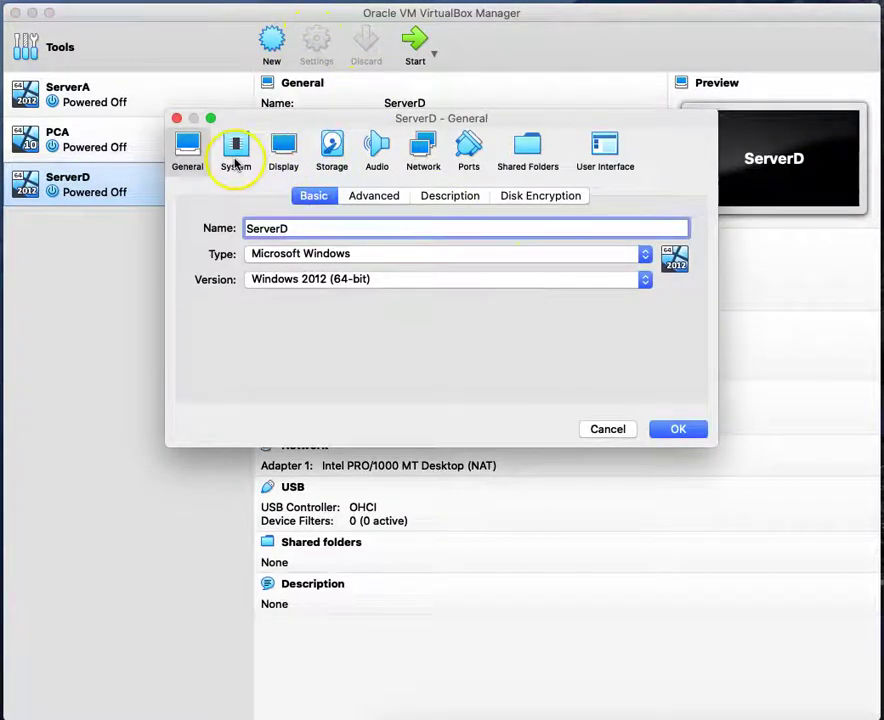
{"action": "left_click", "coordinate": [328, 148]}
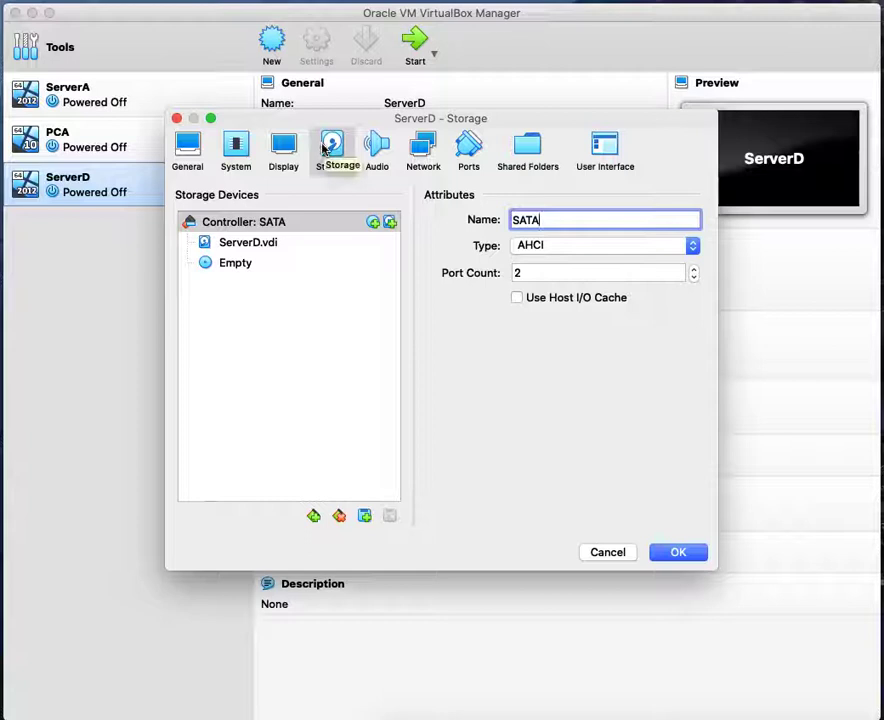
{"action": "left_click", "coordinate": [391, 226]}
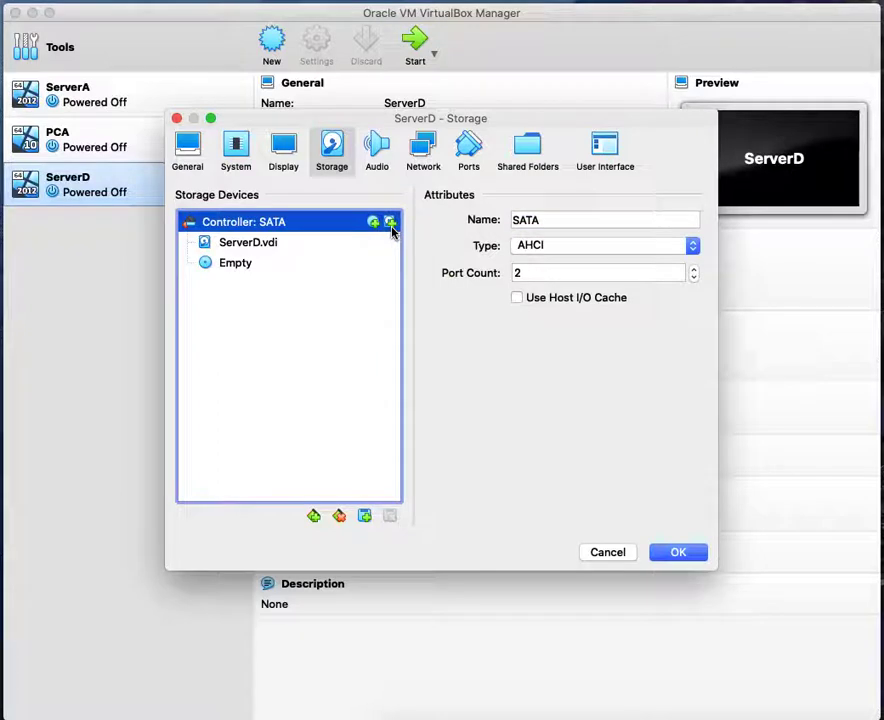
{"action": "left_click", "coordinate": [390, 222]}
{"action": "left_click", "coordinate": [421, 303]}
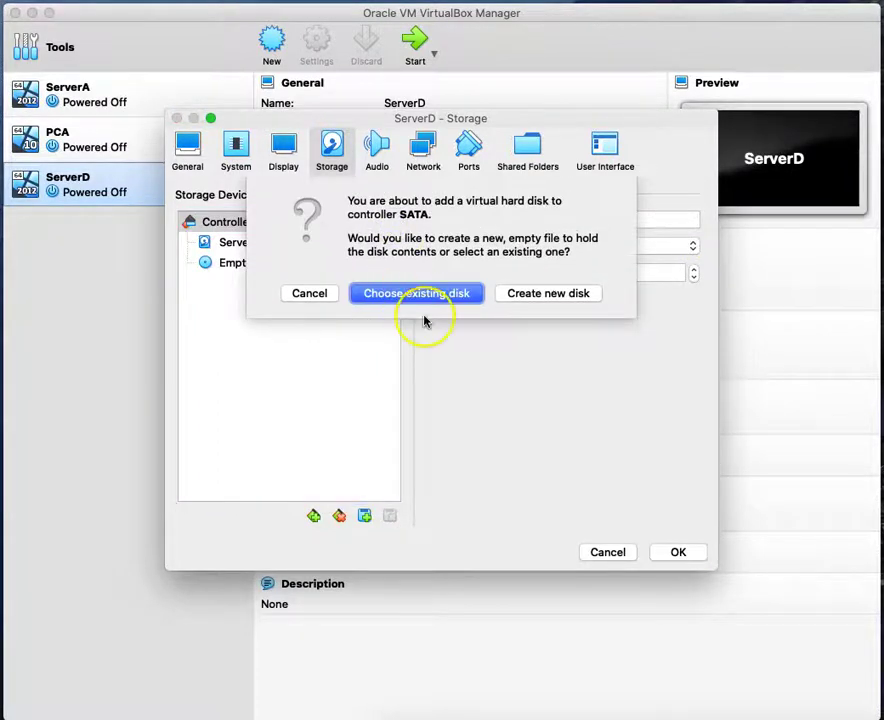
{"action": "left_click", "coordinate": [573, 296]}
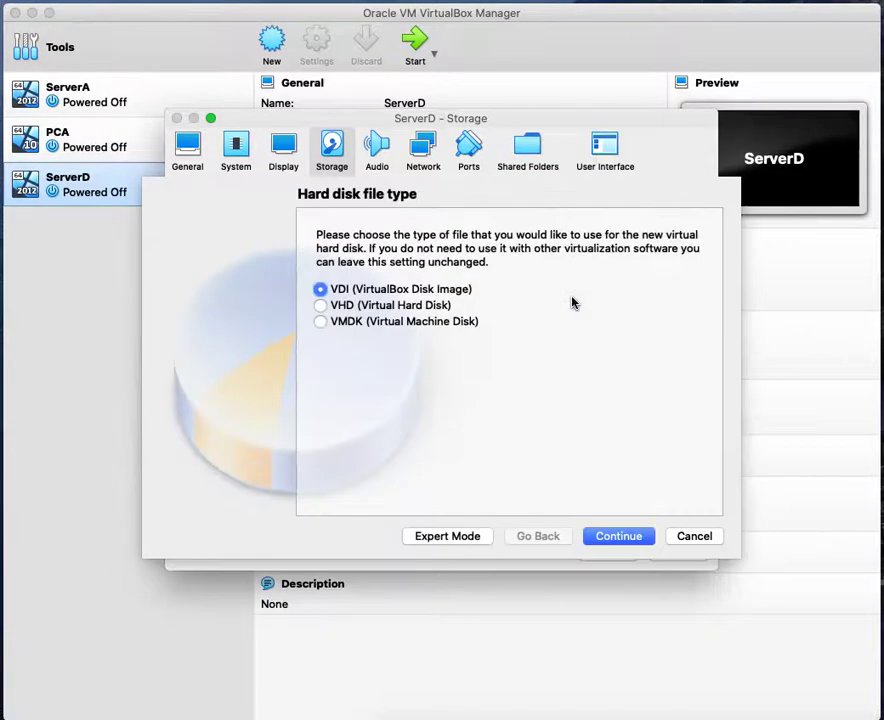
Create a dynamically allocated VDI disk named NewVirtualDisk1.vdi in the ServerD folder with a size of 1.00 GB
{"action": "left_click", "coordinate": [628, 535]}
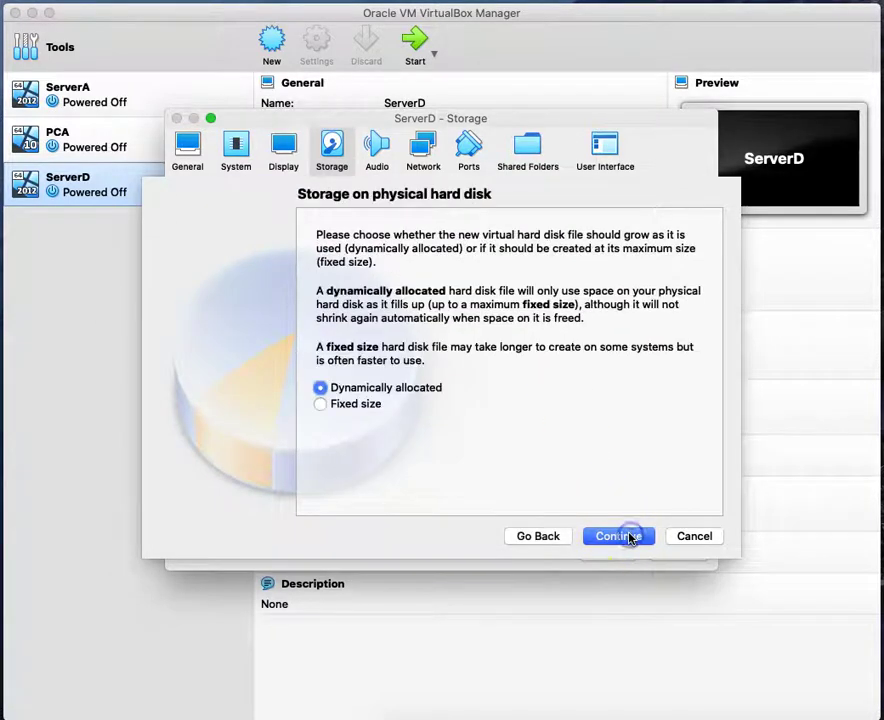
{"action": "left_click", "coordinate": [626, 535]}
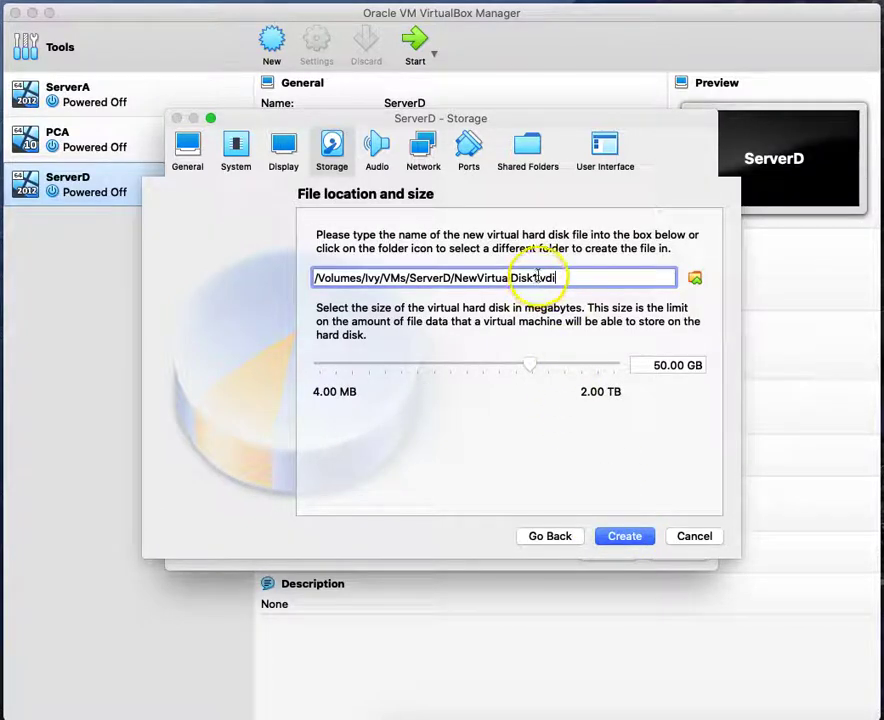
{"action": "right_click", "coordinate": [665, 365]}
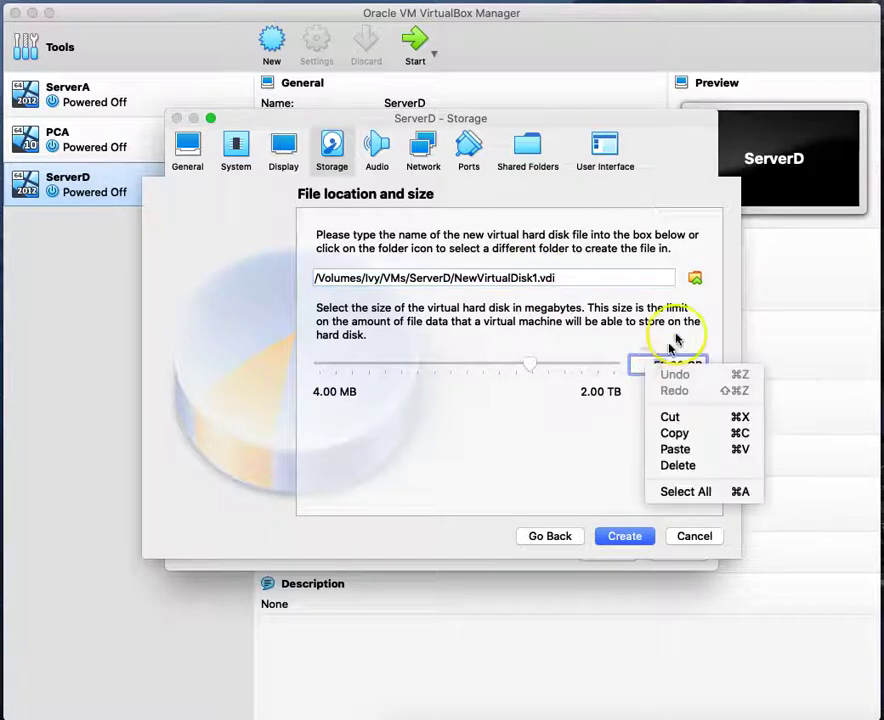
{"action": "left_click", "coordinate": [676, 366]}
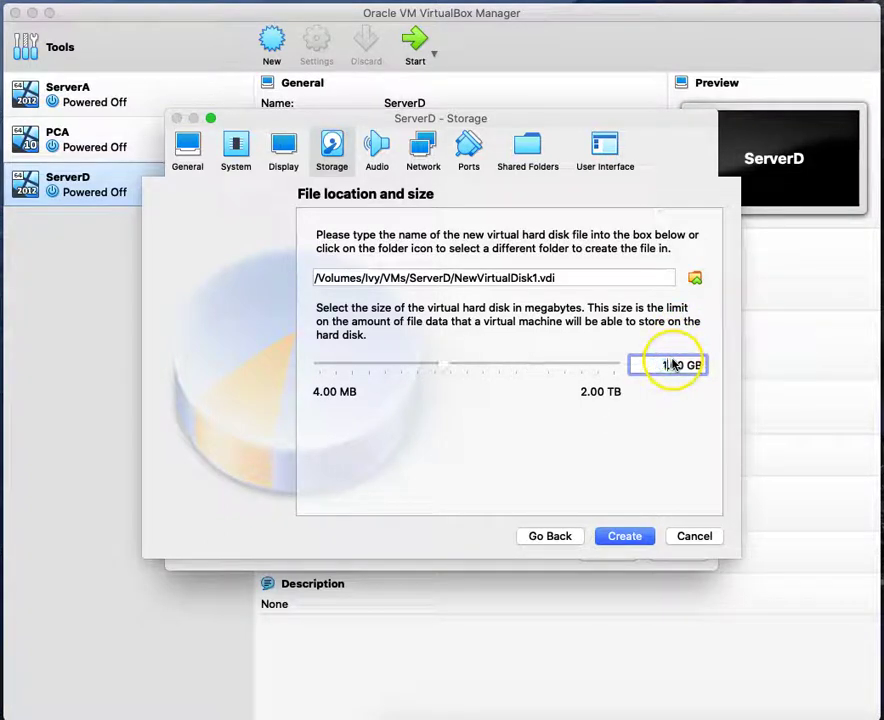
{"action": "left_click", "coordinate": [622, 538]}
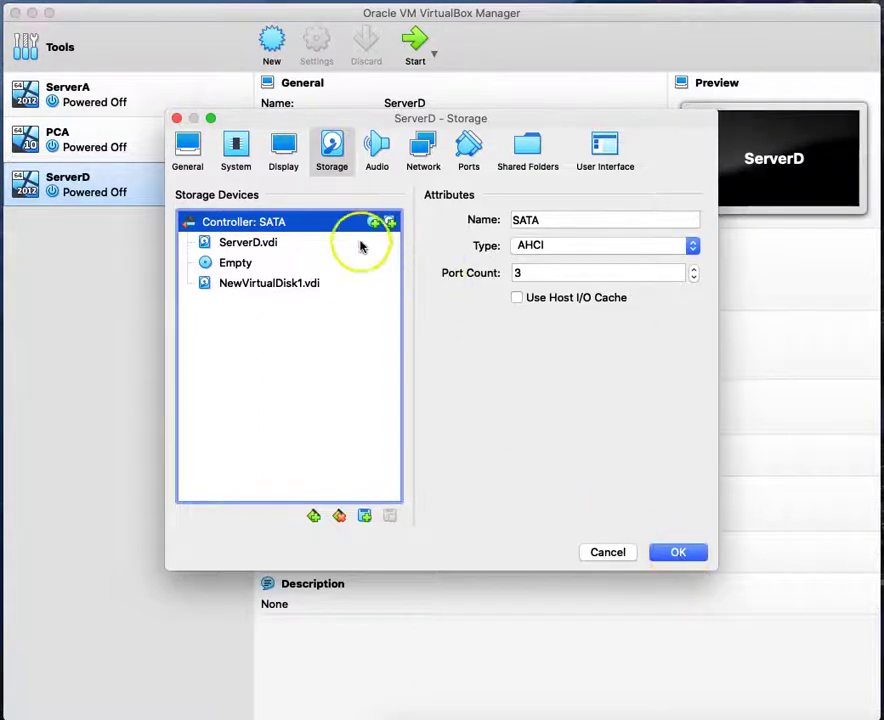
Add a second dynamically allocated VDI disk to the SATA controller, named NewVirtualDisk2.vdi with a size of 1.00 GB
{"action": "left_click", "coordinate": [391, 223]}
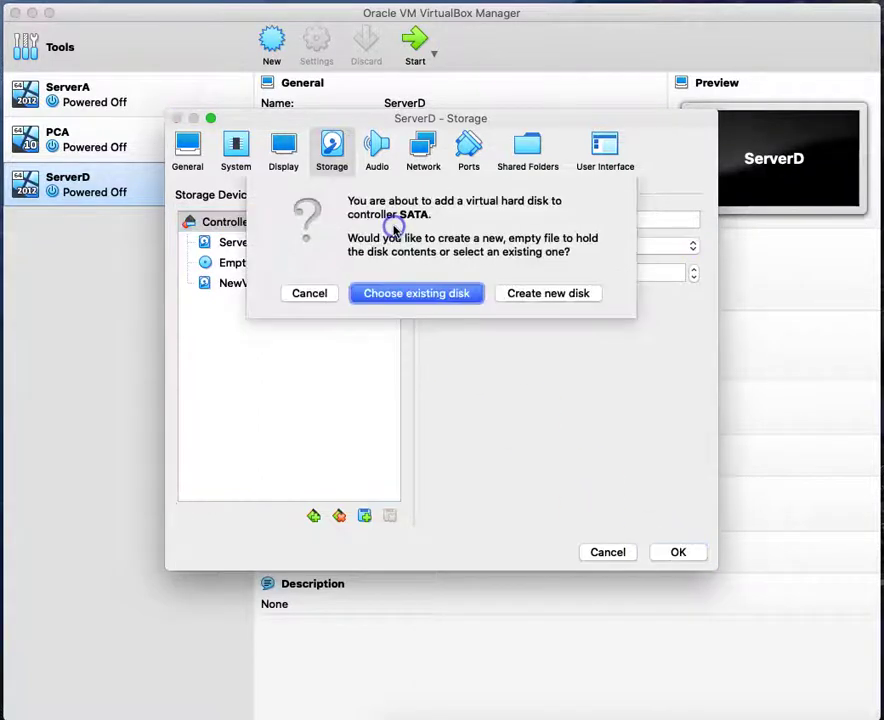
{"action": "left_click", "coordinate": [533, 297]}
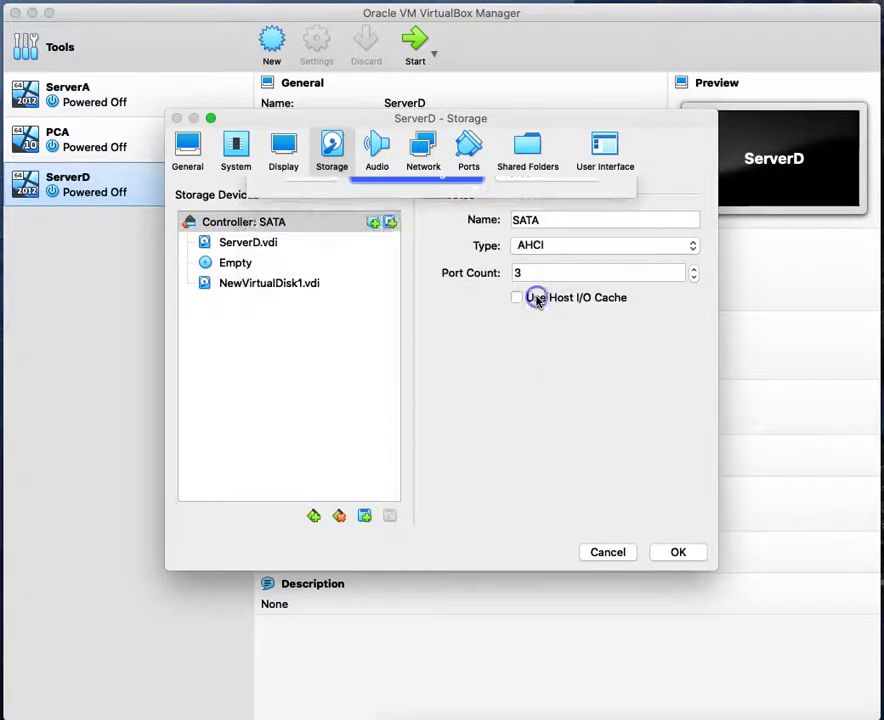
{"action": "left_click", "coordinate": [621, 538]}
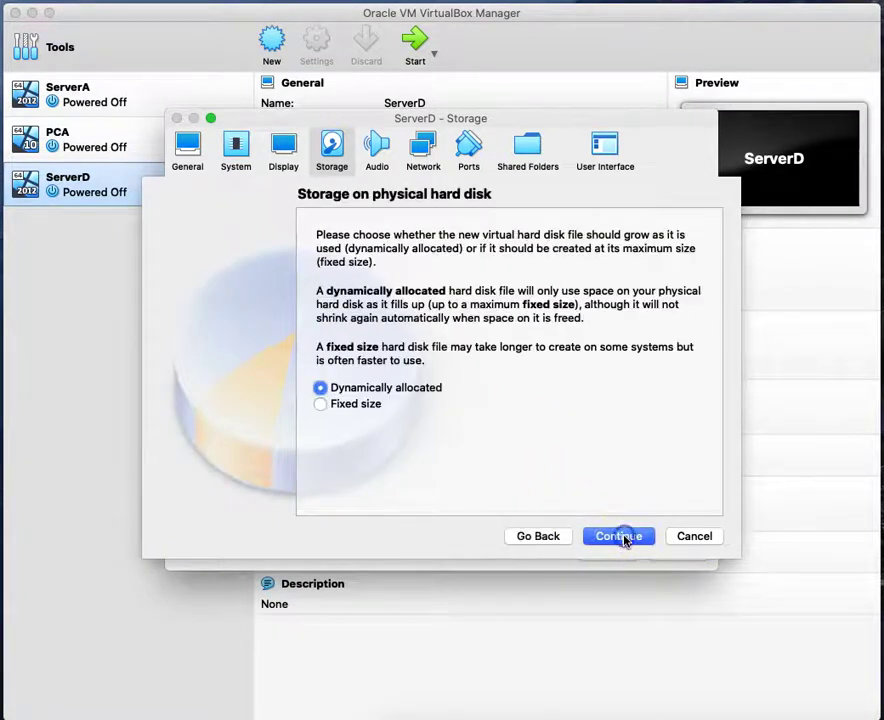
{"action": "left_click", "coordinate": [612, 536]}
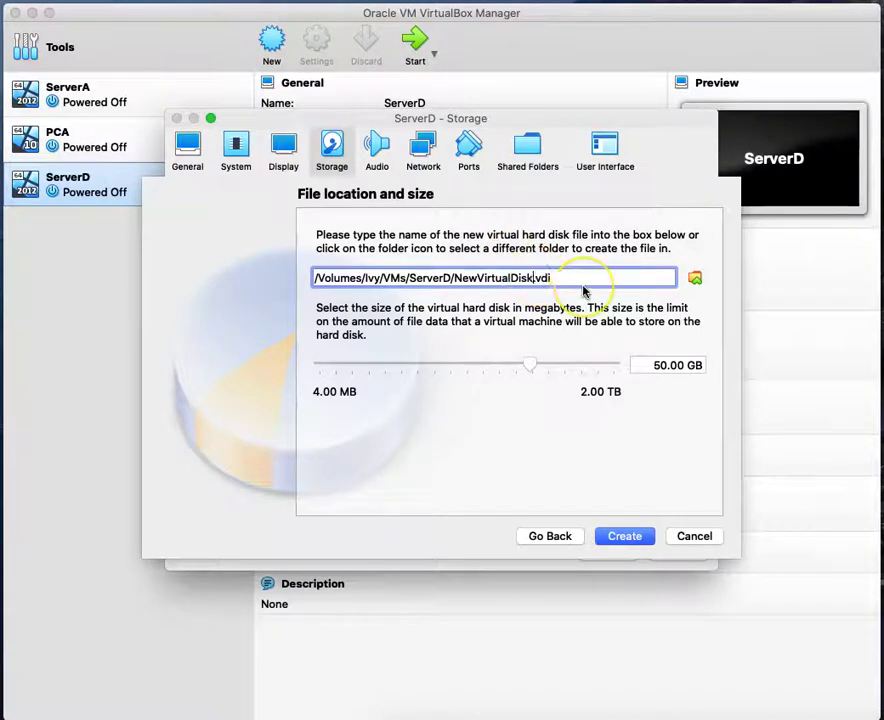
{"action": "left_click", "coordinate": [667, 366]}
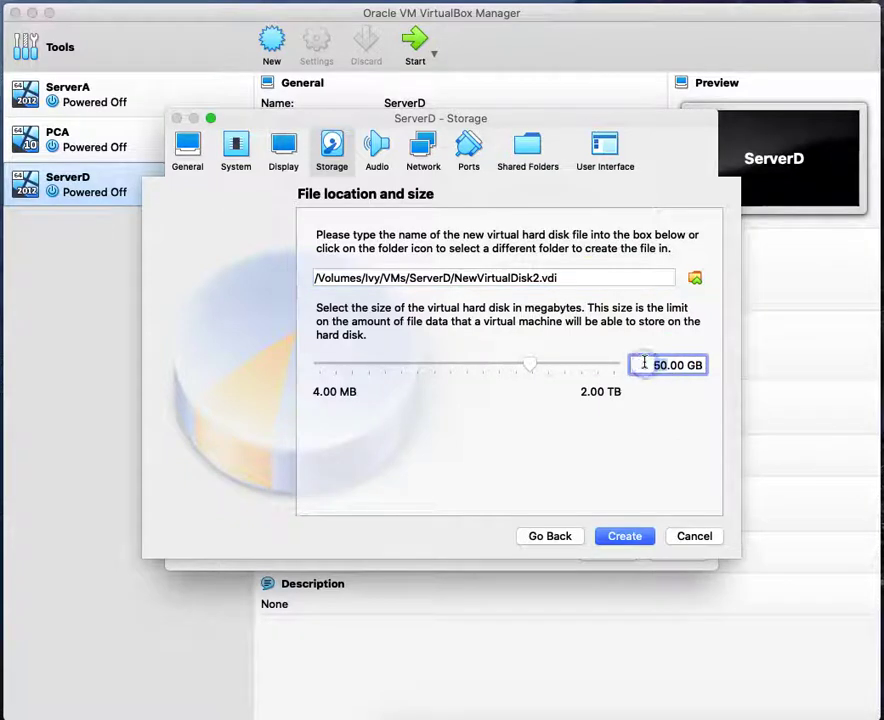
{"action": "left_click", "coordinate": [632, 538]}
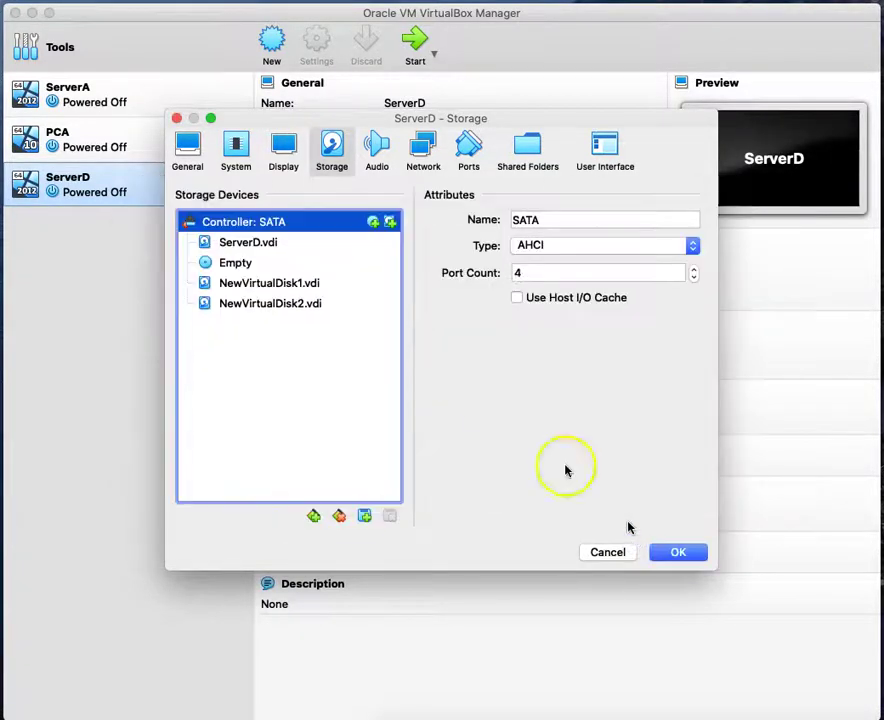
Add a third dynamically allocated VDI disk to the SATA controller, NewVirtualDisk3.vdi at 1.00 GB, and save ServerD's settings
{"action": "left_click", "coordinate": [391, 223]}
{"action": "left_click", "coordinate": [533, 295]}
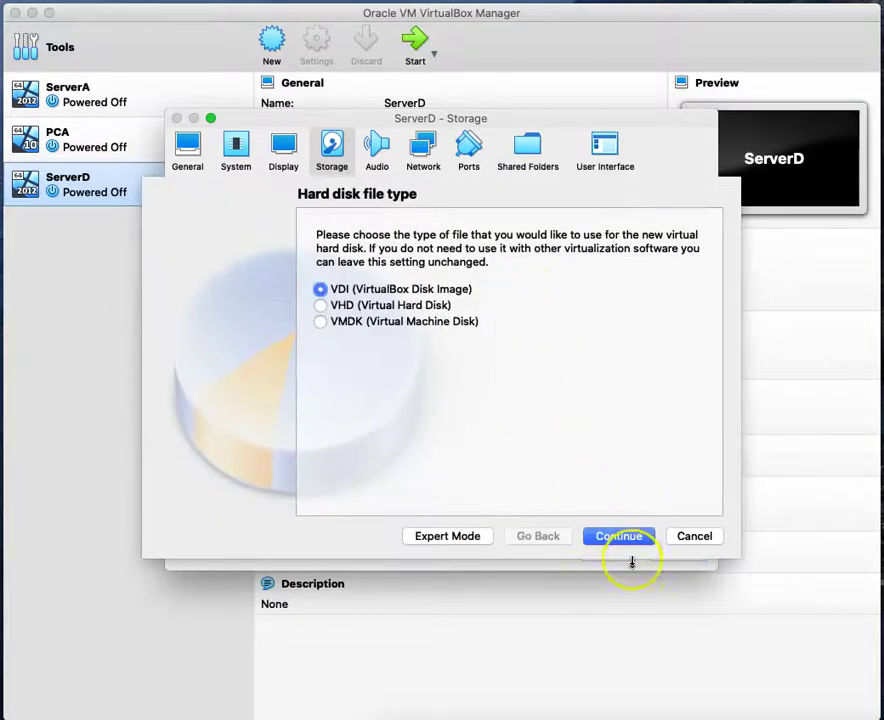
{"action": "left_click", "coordinate": [630, 537]}
{"action": "left_click", "coordinate": [628, 538]}
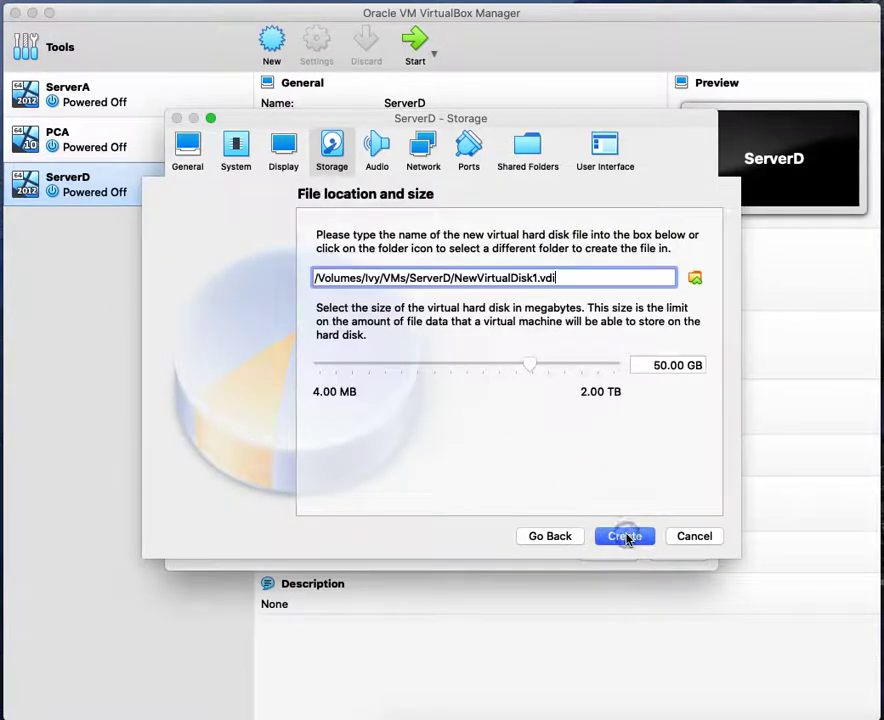
{"action": "left_click", "coordinate": [537, 279]}
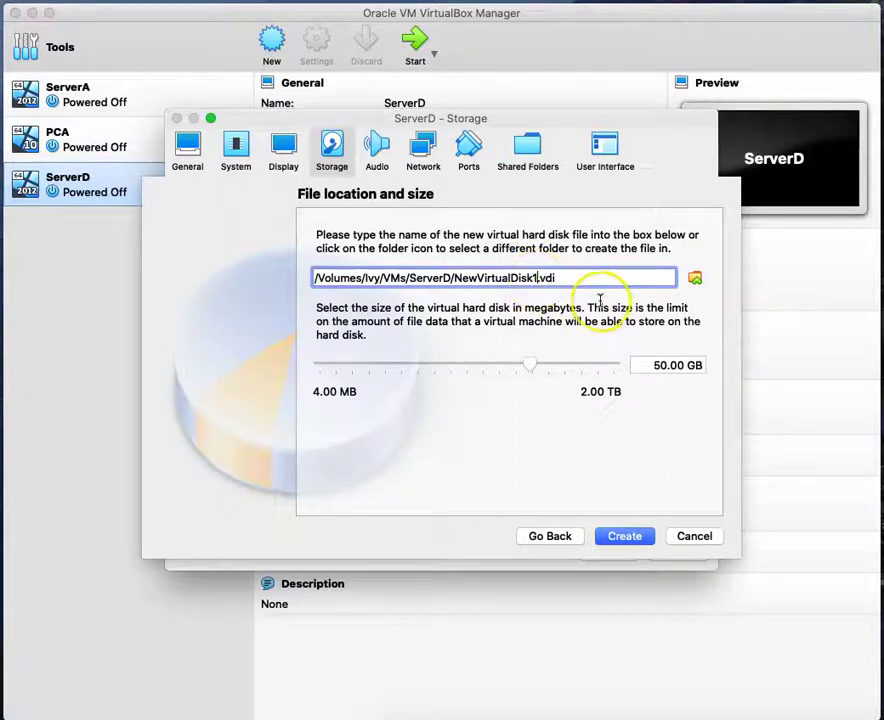
{"action": "key", "text": "BackSpace"}
{"action": "type", "text": "3"}
{"action": "left_click", "coordinate": [638, 366]}
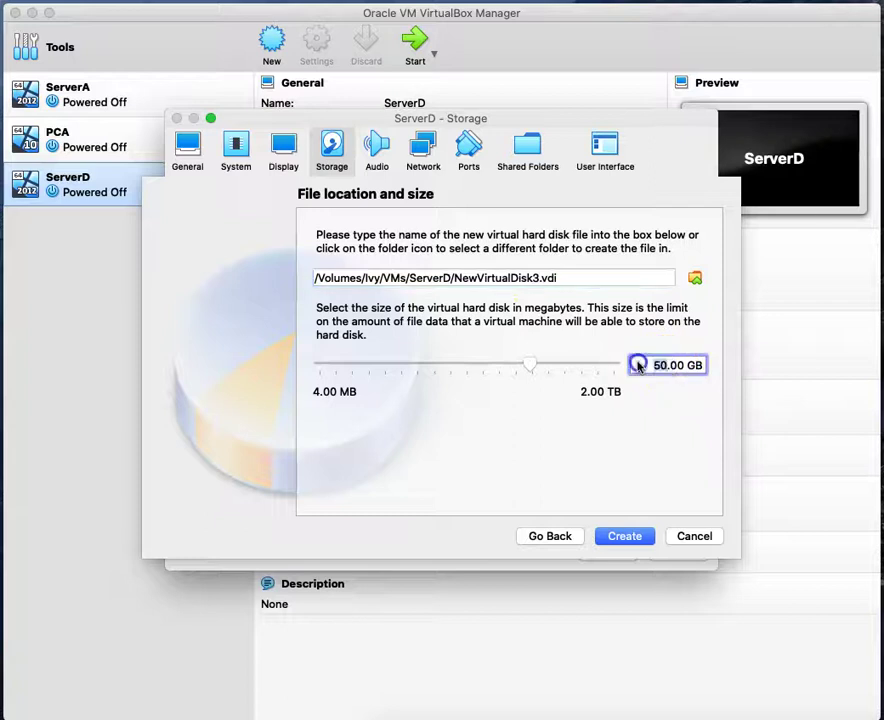
{"action": "type", "text": "1"}
{"action": "left_click", "coordinate": [626, 540]}
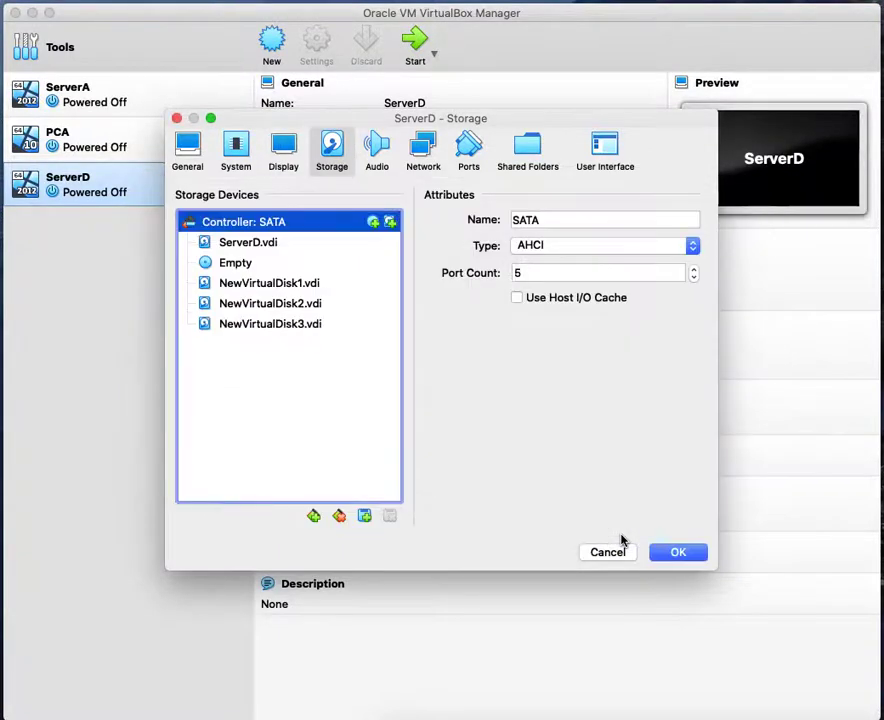
{"action": "left_click", "coordinate": [660, 563]}
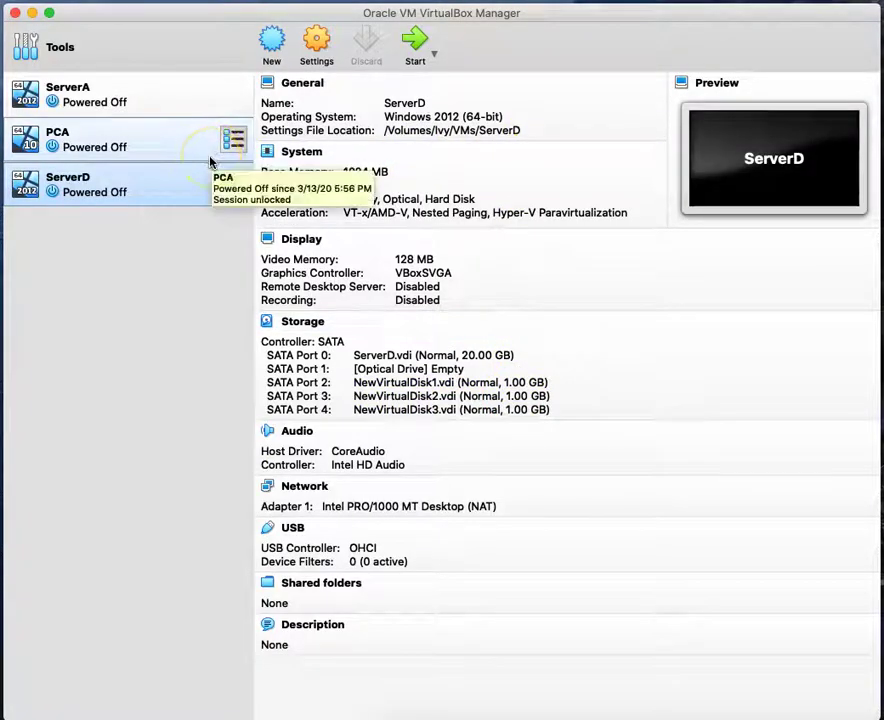
Try to start the ServerD virtual machine and power it off
{"action": "left_click", "coordinate": [82, 191]}
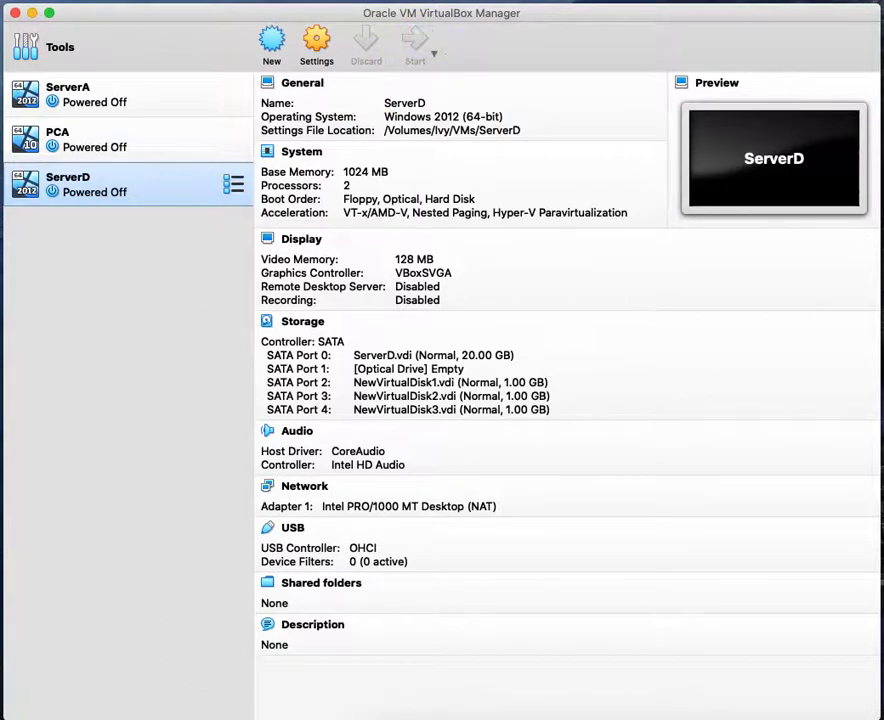
{"action": "left_click", "coordinate": [418, 45]}
{"action": "left_click_drag", "start_coordinate": [850, 95], "coordinate": [332, 140]}
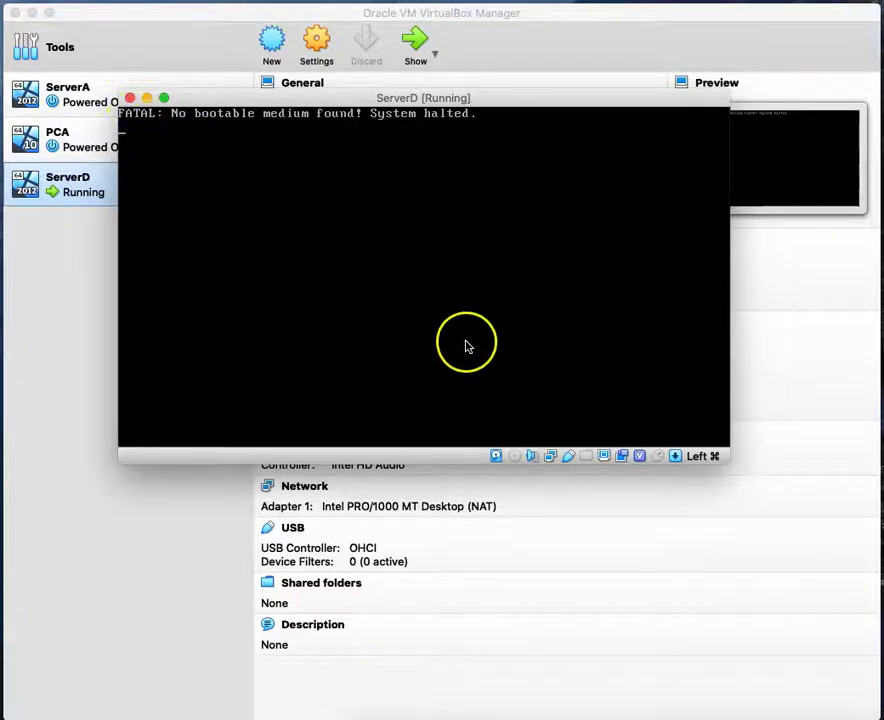
{"action": "left_click", "coordinate": [130, 100]}
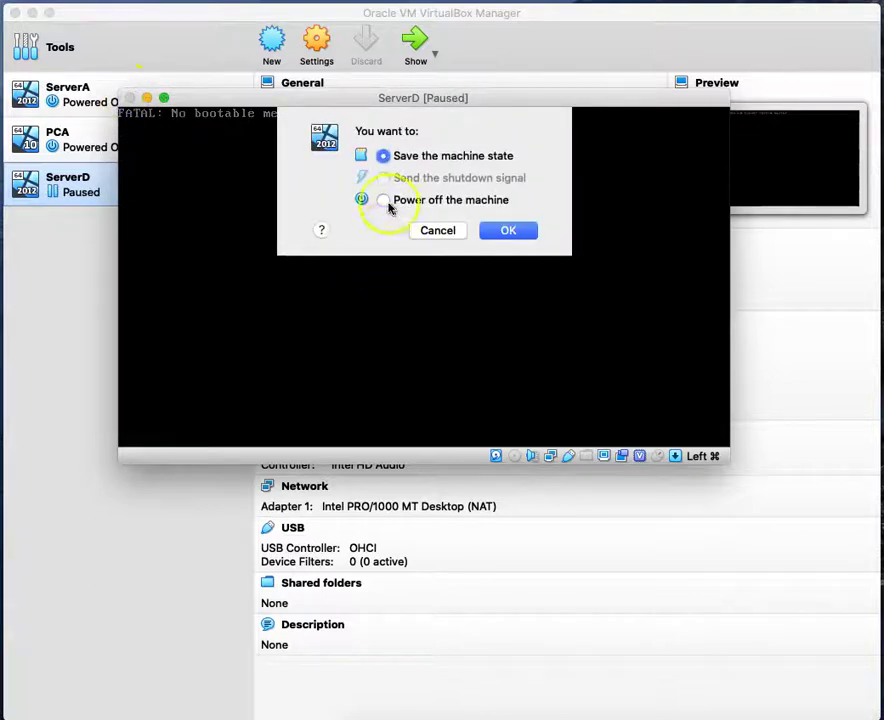
{"action": "left_click", "coordinate": [390, 204]}
{"action": "left_click", "coordinate": [506, 232]}
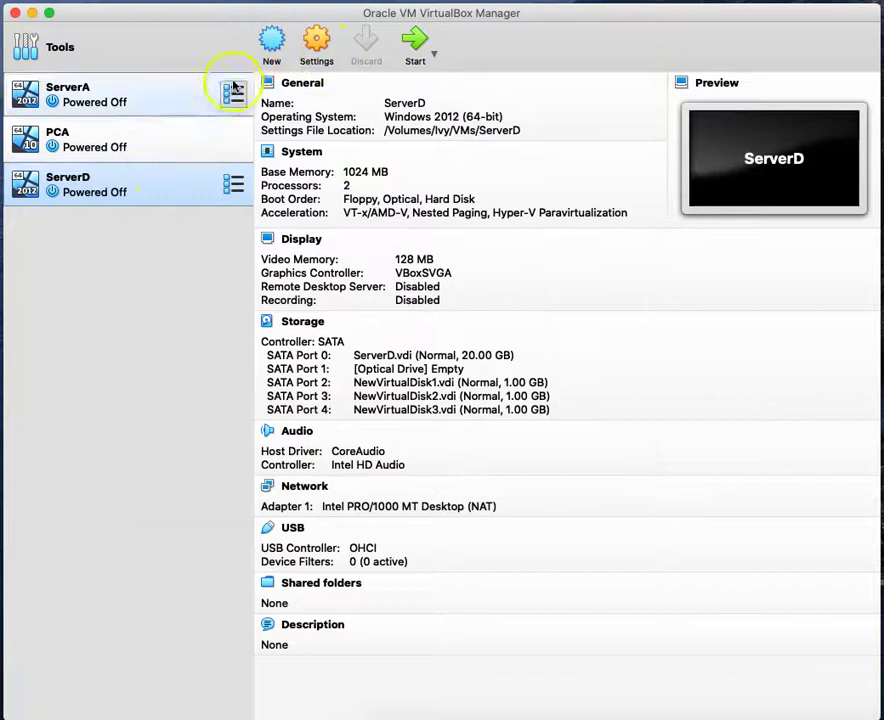
{"action": "left_click", "coordinate": [318, 48]}
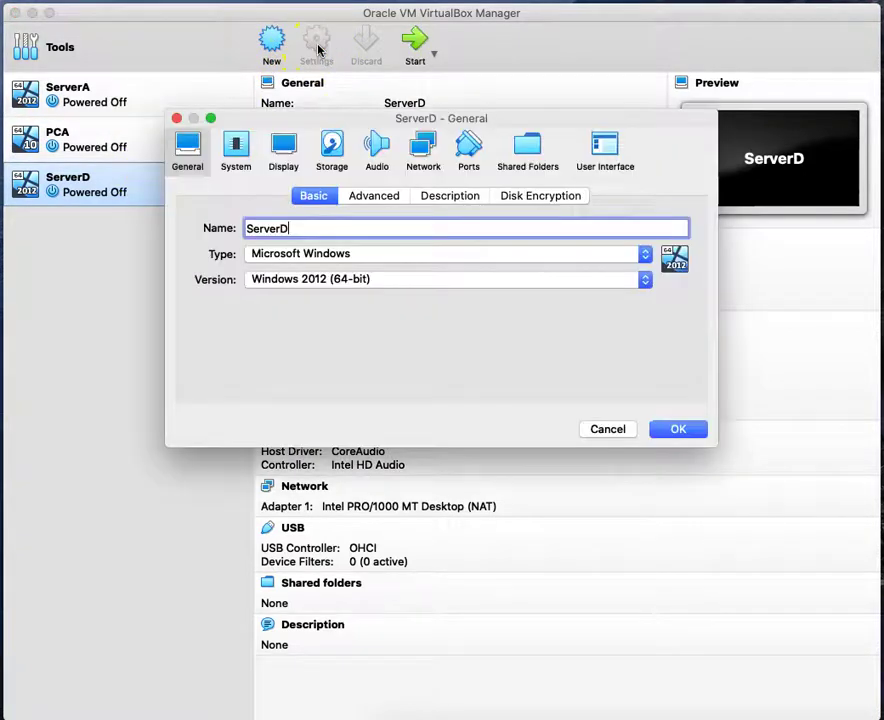
{"action": "left_click", "coordinate": [334, 158]}
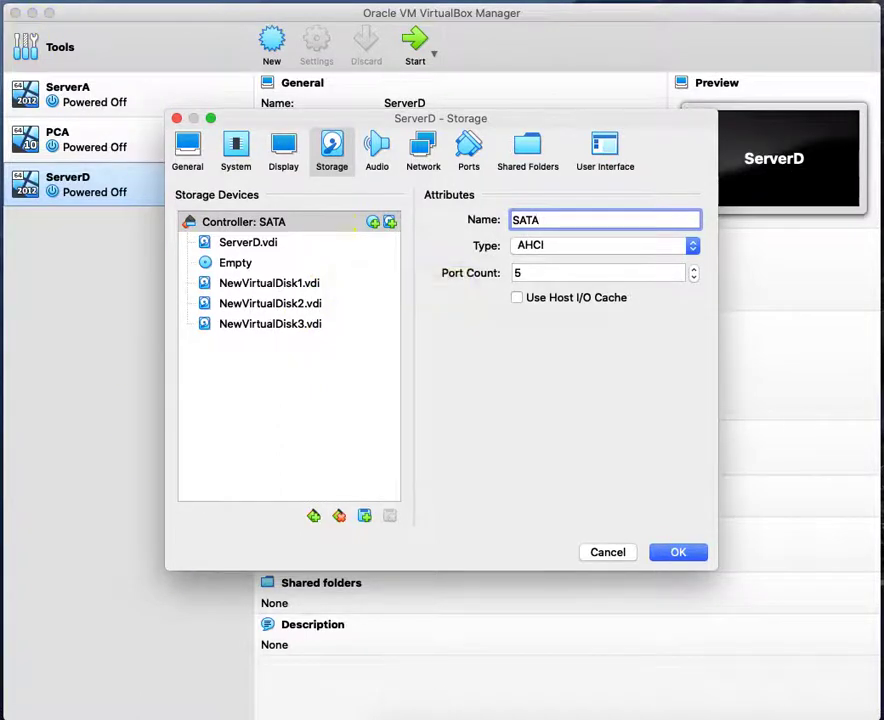
{"action": "key", "text": "Escape"}
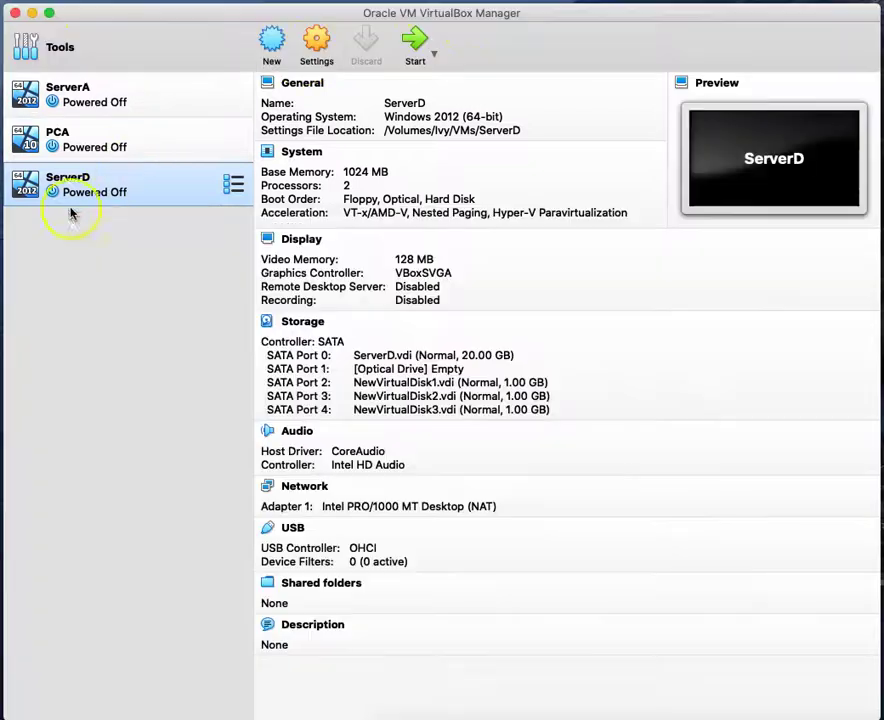
Attach the 9600.17050.WINBLUE_REFRESH server evaluation ISO from Downloads to ServerD's empty optical drive and save the settings
{"action": "left_click", "coordinate": [316, 40]}
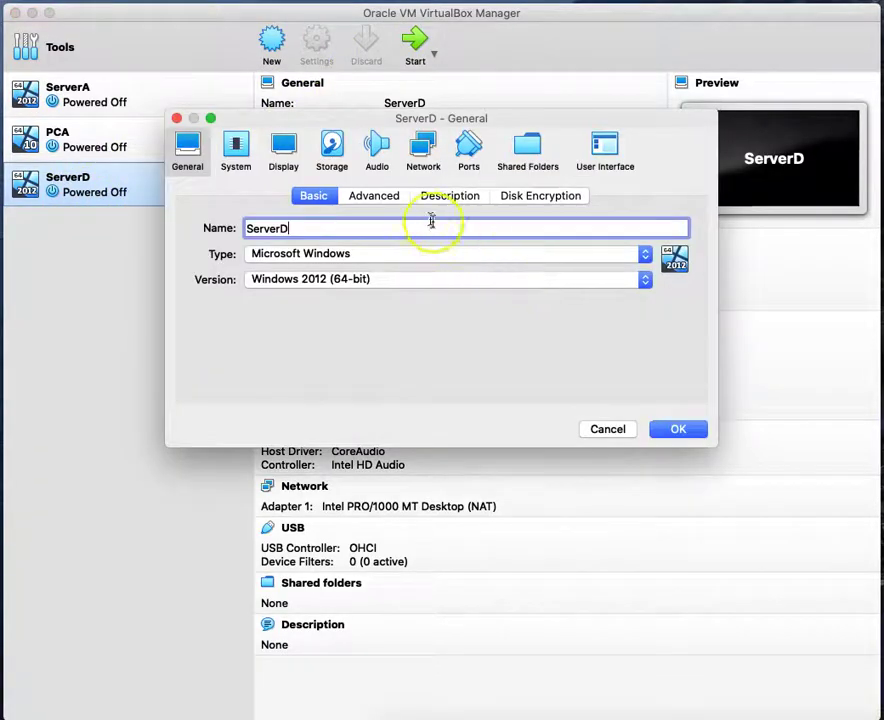
{"action": "left_click", "coordinate": [334, 153]}
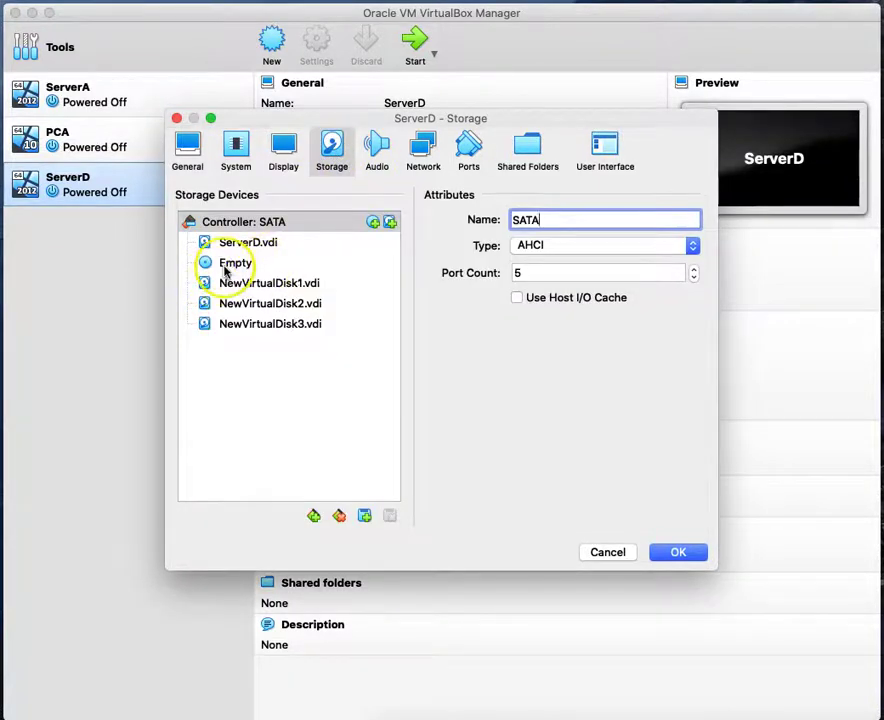
{"action": "left_click", "coordinate": [228, 268]}
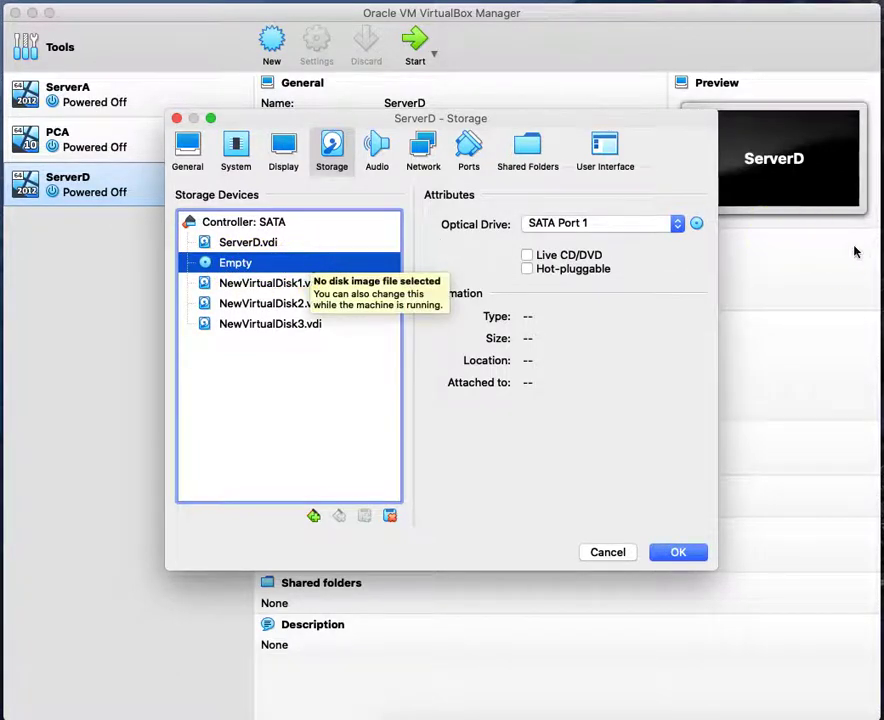
{"action": "left_click", "coordinate": [697, 226]}
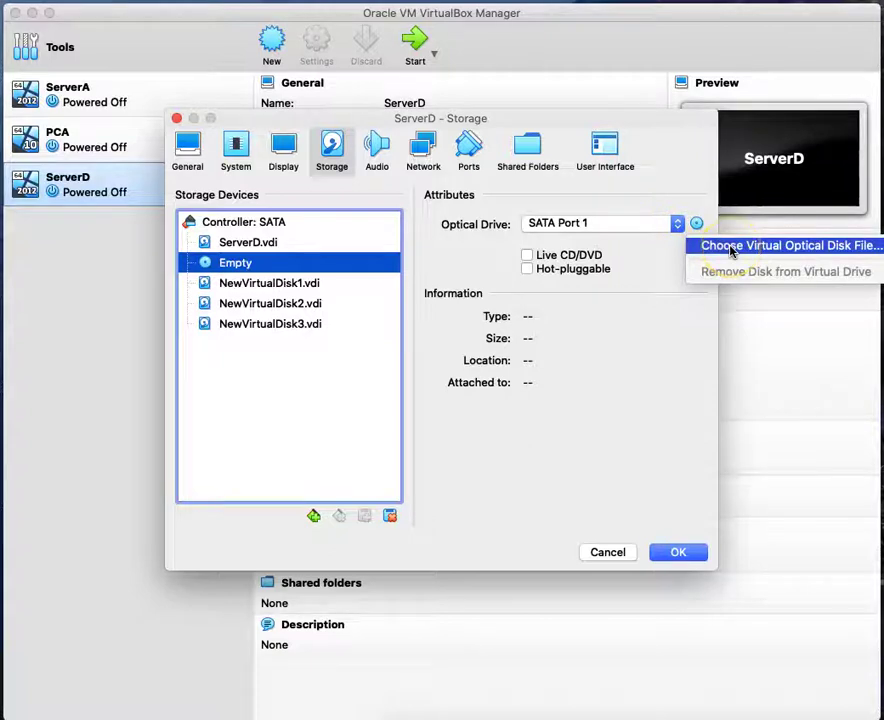
{"action": "left_click", "coordinate": [725, 246]}
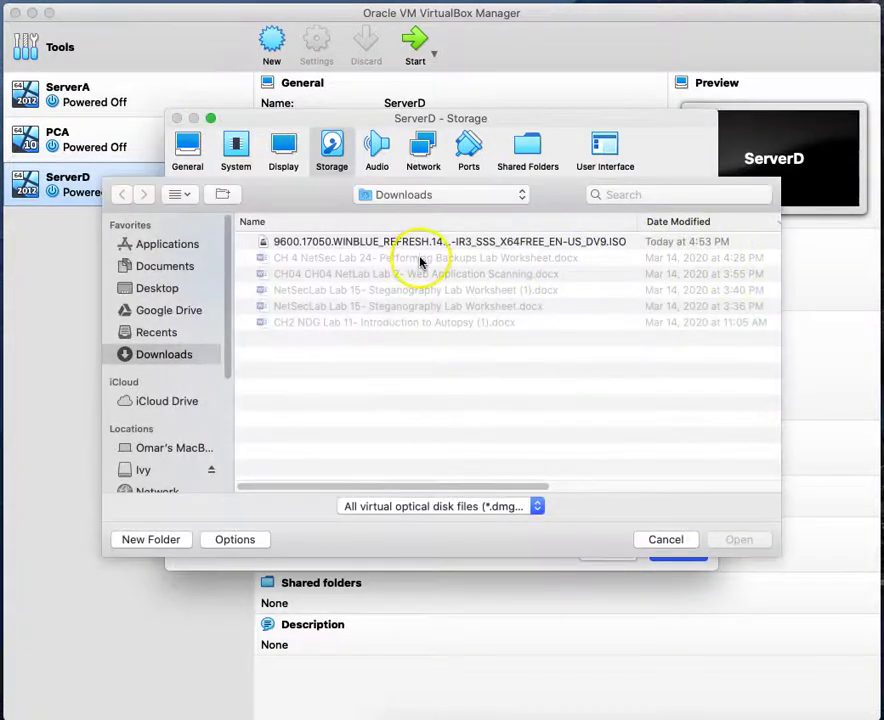
{"action": "left_click", "coordinate": [417, 244]}
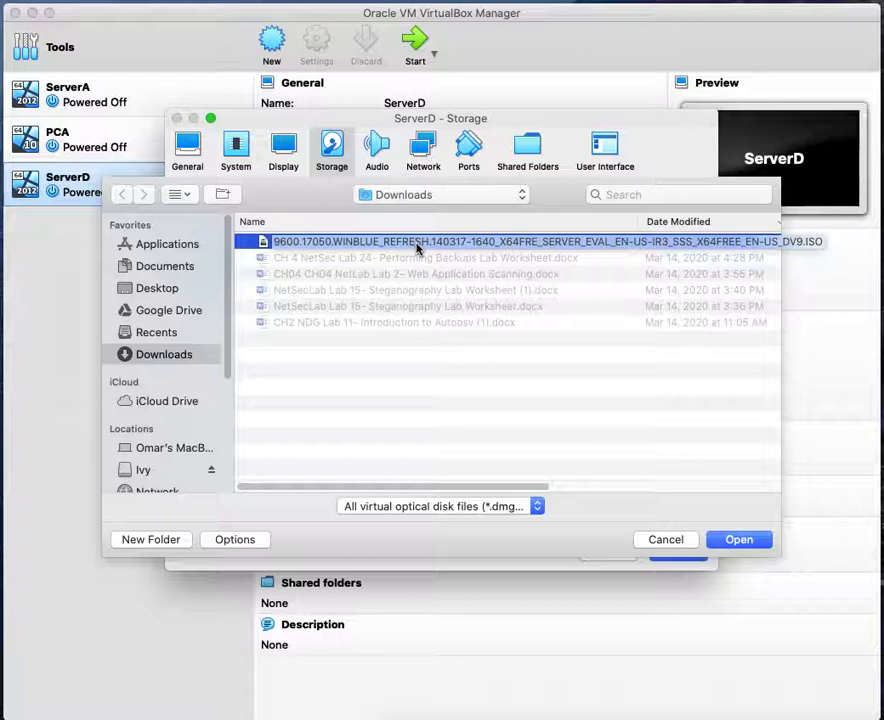
{"action": "left_click", "coordinate": [740, 543]}
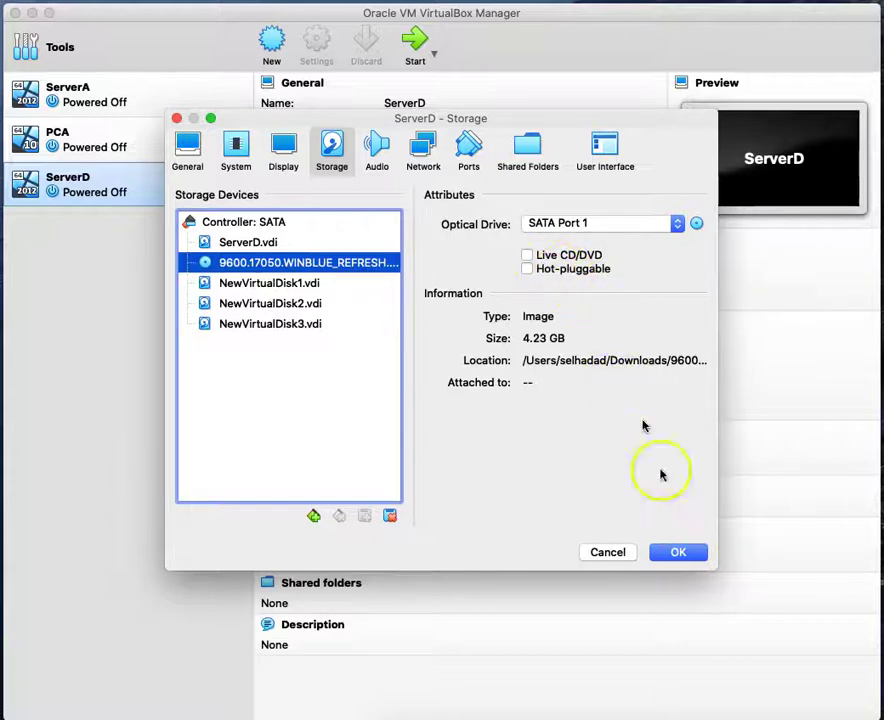
{"action": "left_click", "coordinate": [672, 556]}
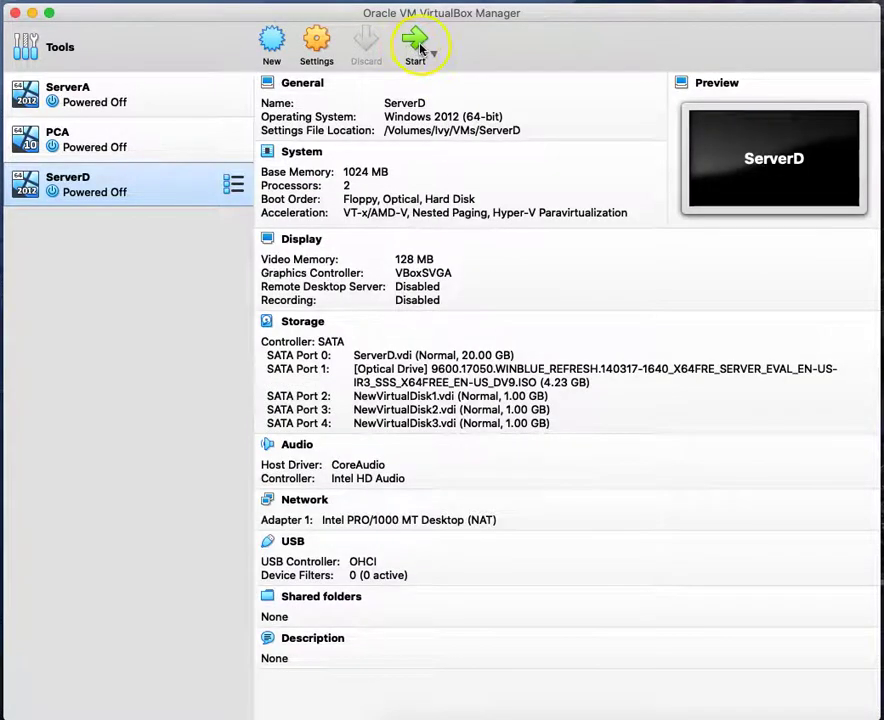
Start ServerD from the attached ISO and dismiss the mouse pointer integration notice in its window
{"action": "left_click", "coordinate": [420, 48]}
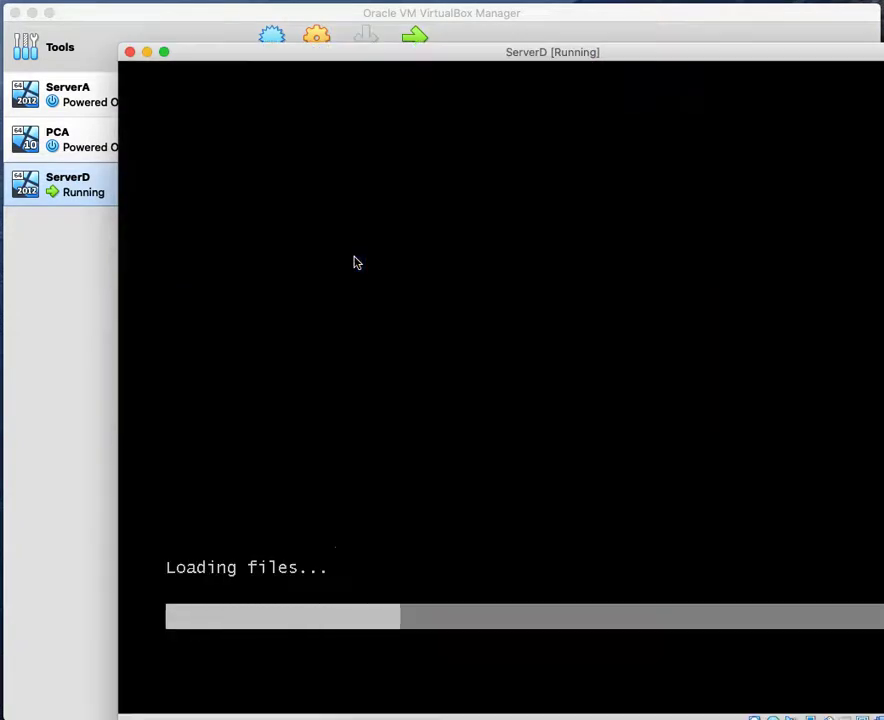
{"action": "left_click", "coordinate": [363, 73]}
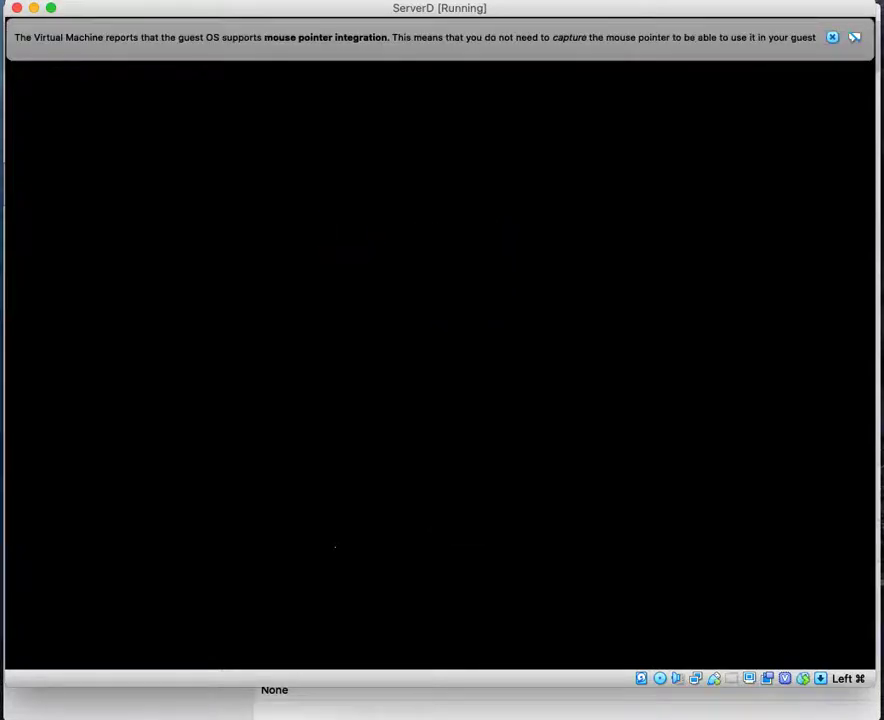
{"action": "left_click", "coordinate": [828, 39]}
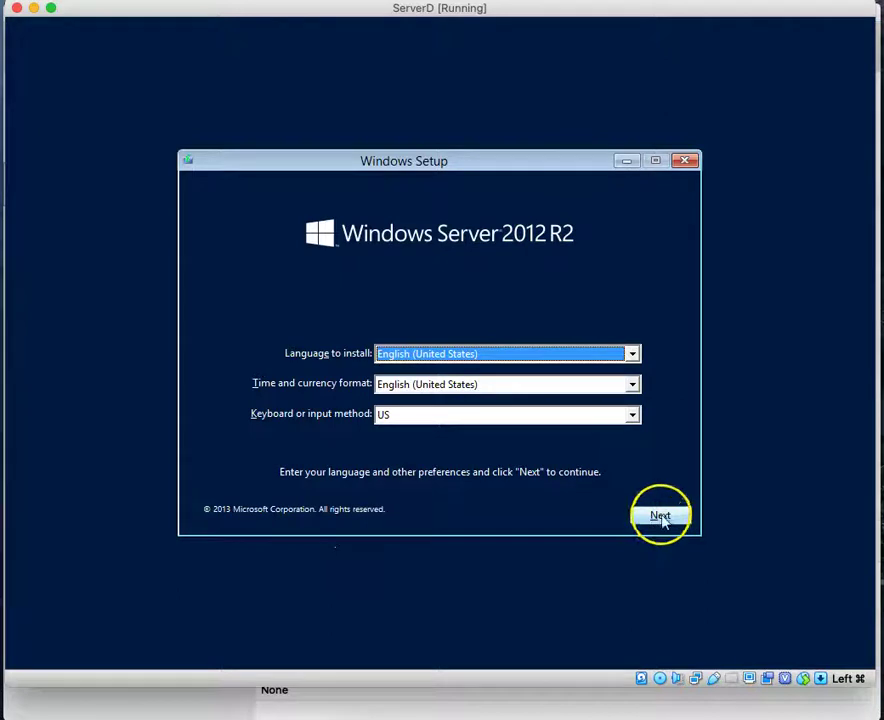
Start the Windows Server setup with the default language settings and choose Windows Server 2012 R2 Datacenter Evaluation (Server with a GUI)
{"action": "left_click", "coordinate": [660, 517]}
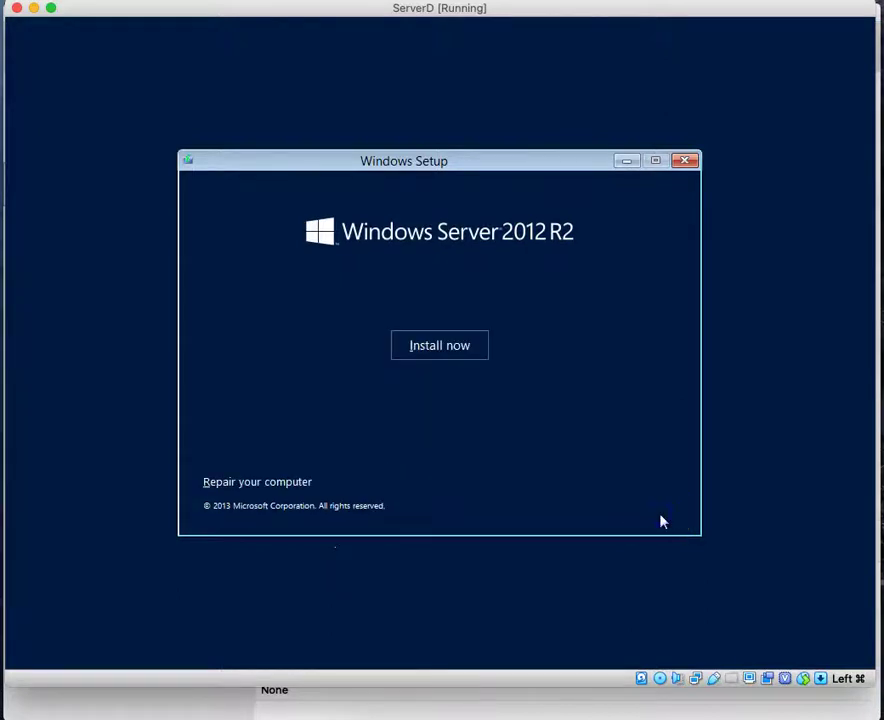
{"action": "left_click", "coordinate": [440, 346]}
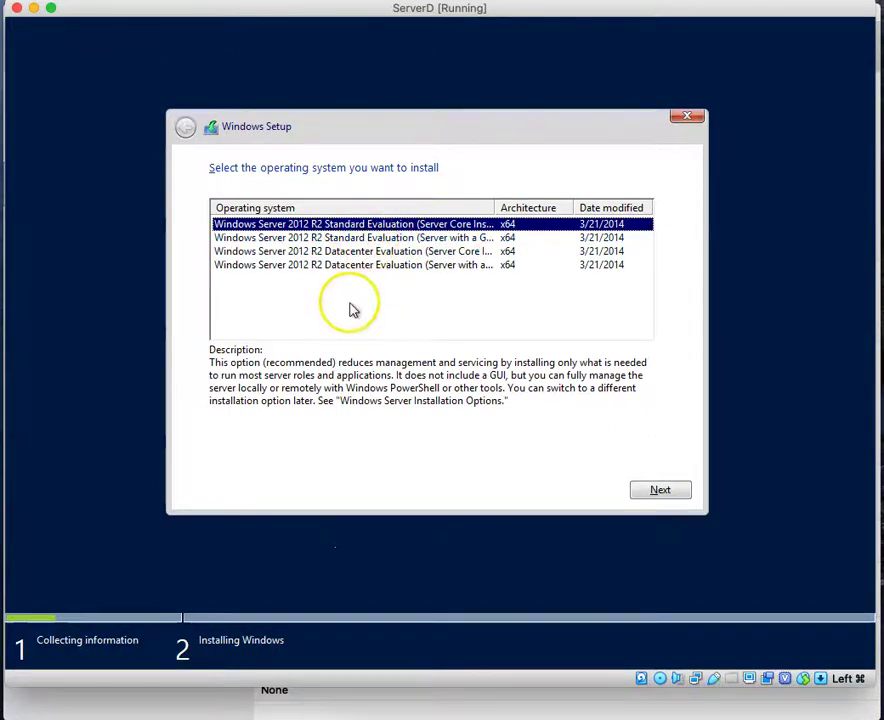
{"action": "left_click", "coordinate": [389, 268]}
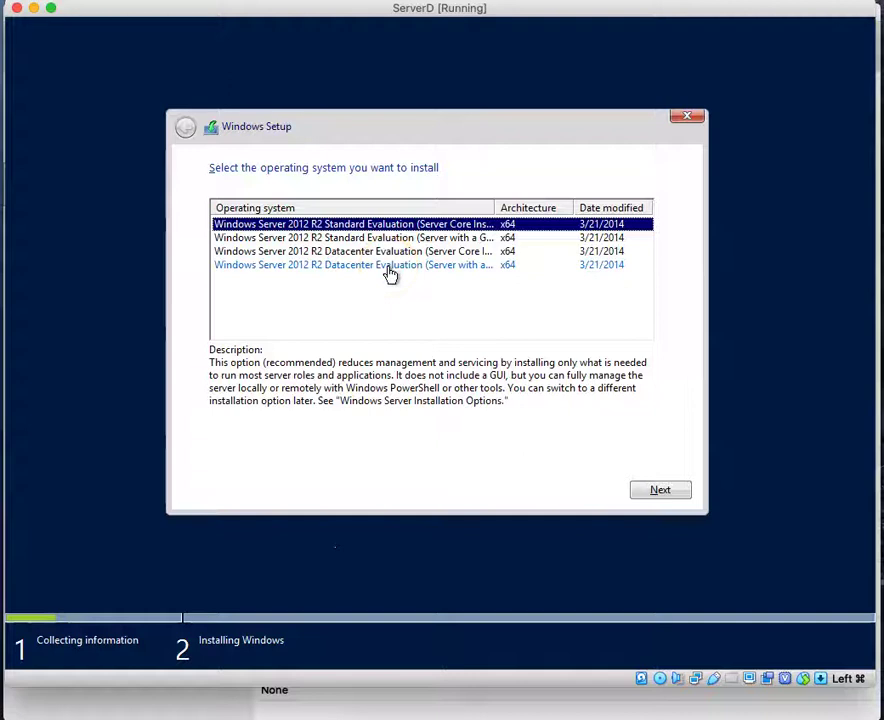
{"action": "left_click", "coordinate": [387, 268]}
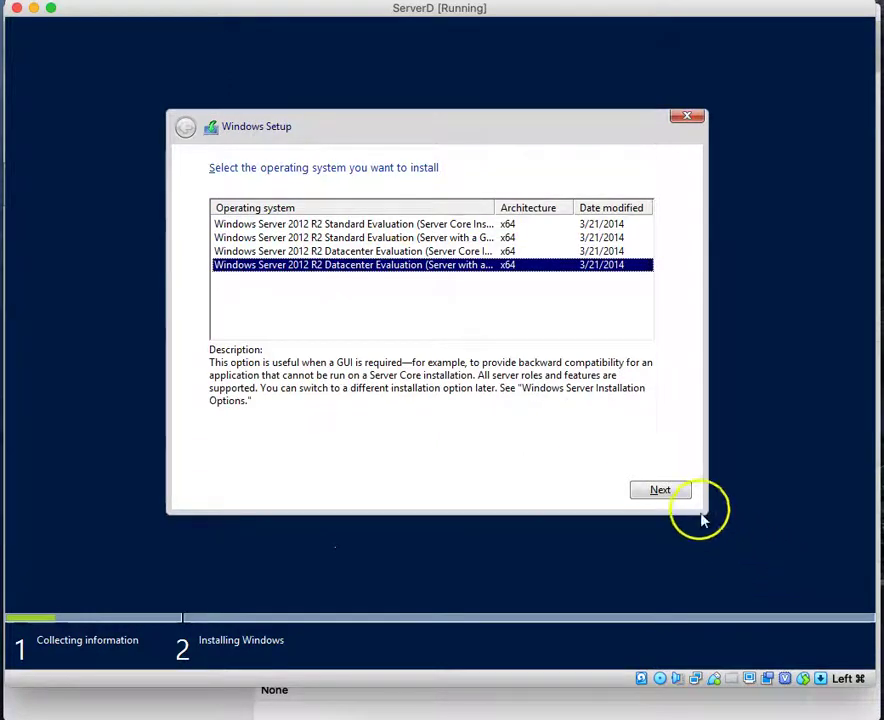
{"action": "left_click", "coordinate": [661, 492]}
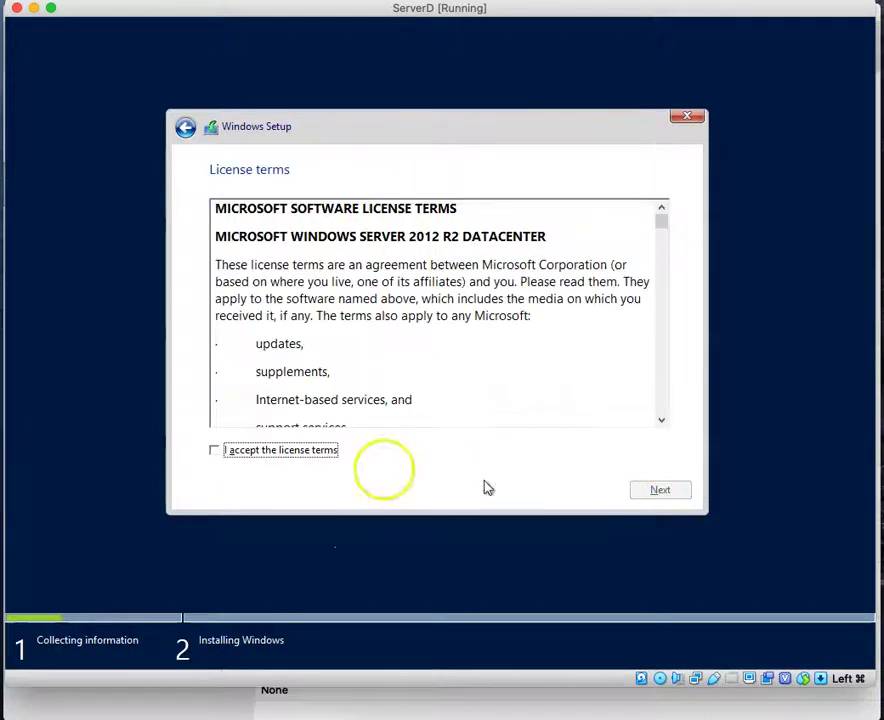
Accept the license terms and run a custom installation of Windows on the 20.0 GB Drive 0 Unallocated Space
{"action": "left_click", "coordinate": [238, 452]}
{"action": "left_click", "coordinate": [655, 495]}
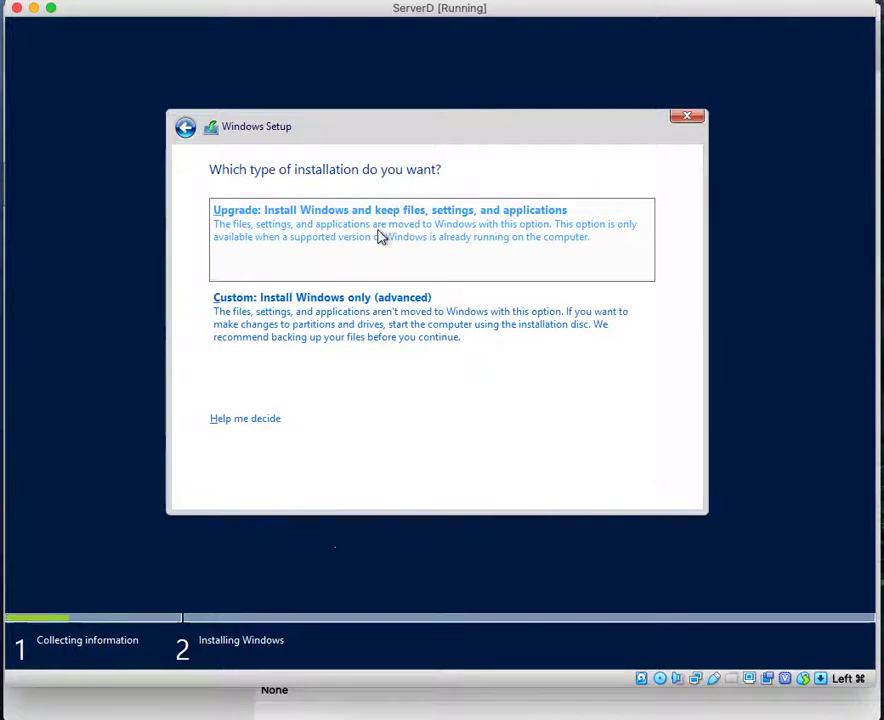
{"action": "left_click", "coordinate": [276, 354]}
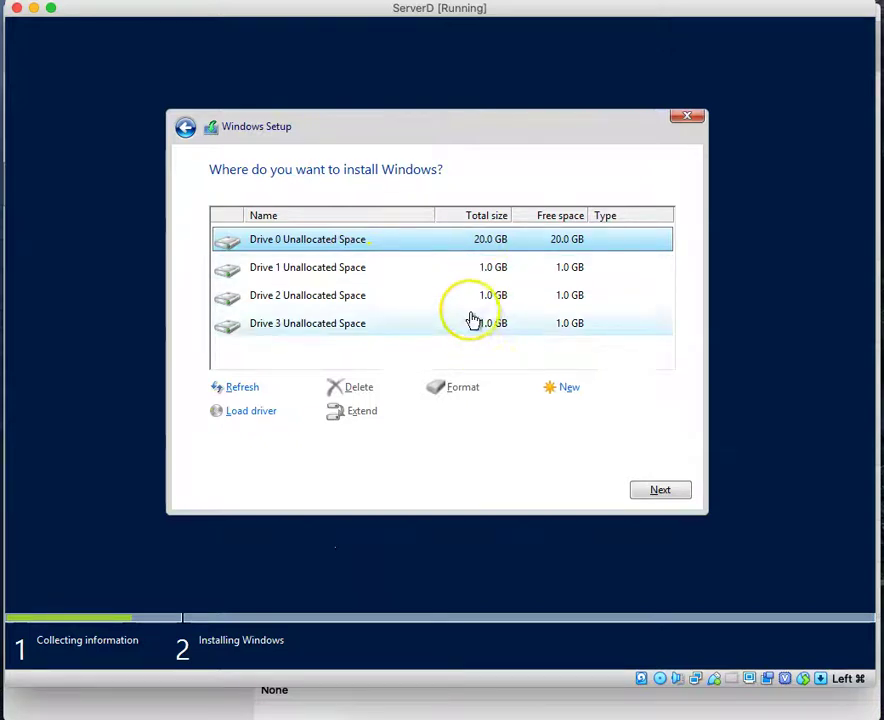
{"action": "left_click", "coordinate": [399, 238]}
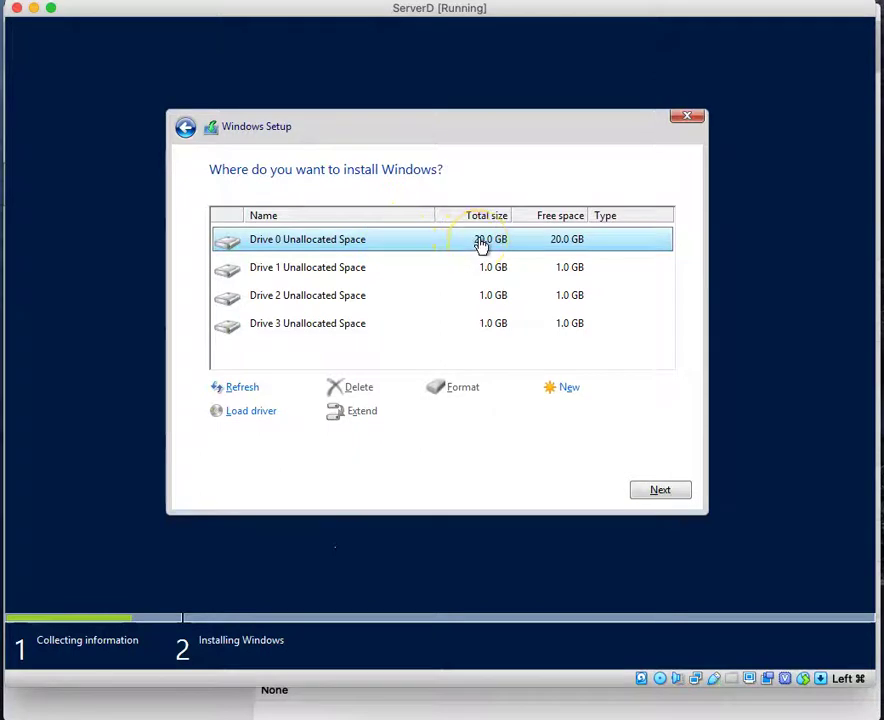
{"action": "left_click", "coordinate": [668, 491]}
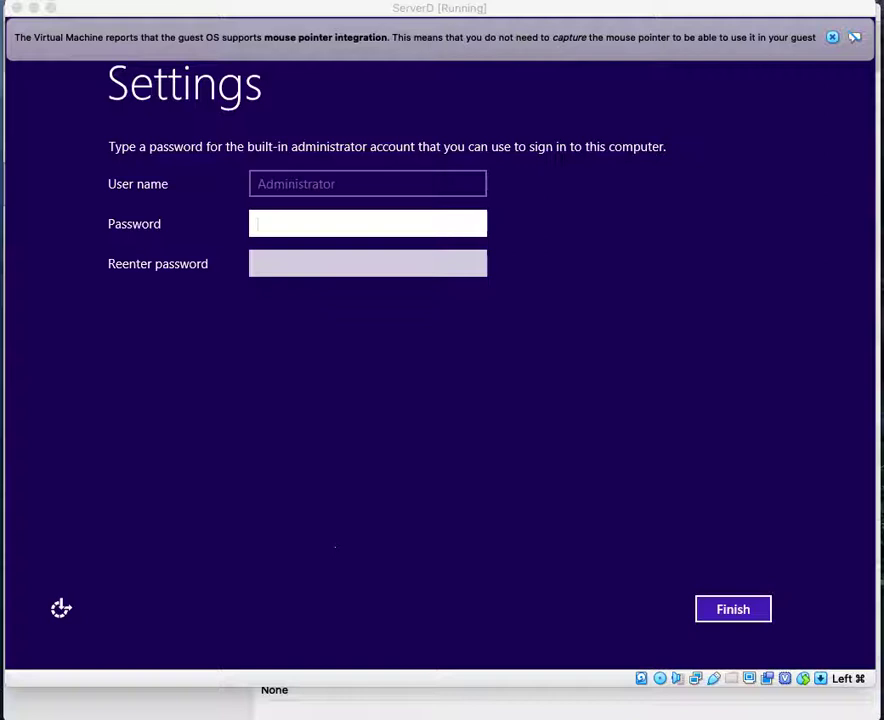
Enter and re-enter a password for the built-in Administrator account and finish the Windows settings
{"action": "left_click", "coordinate": [306, 219]}
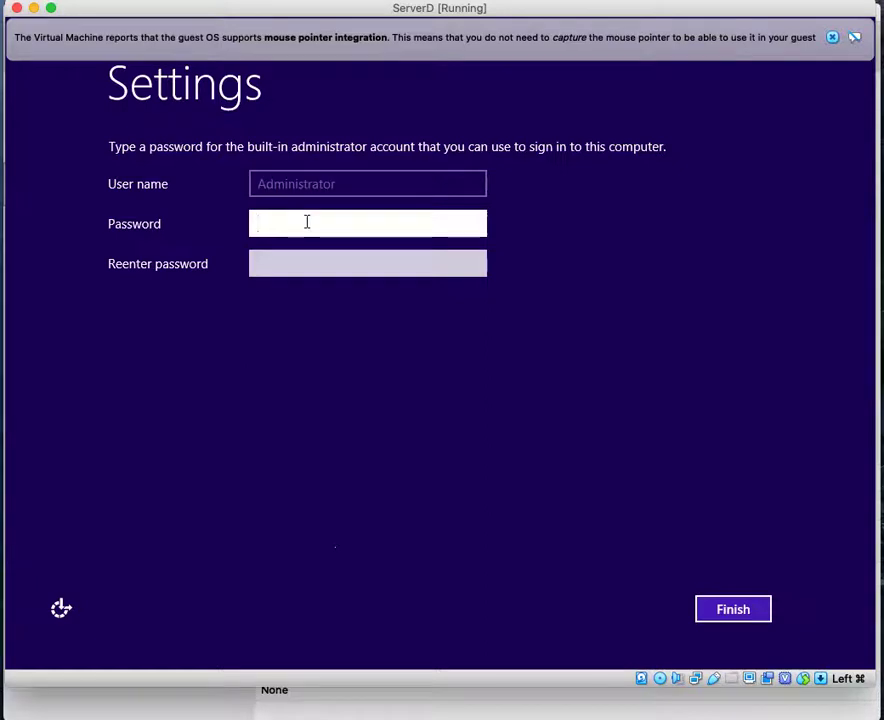
{"action": "type", "text": "***********"}
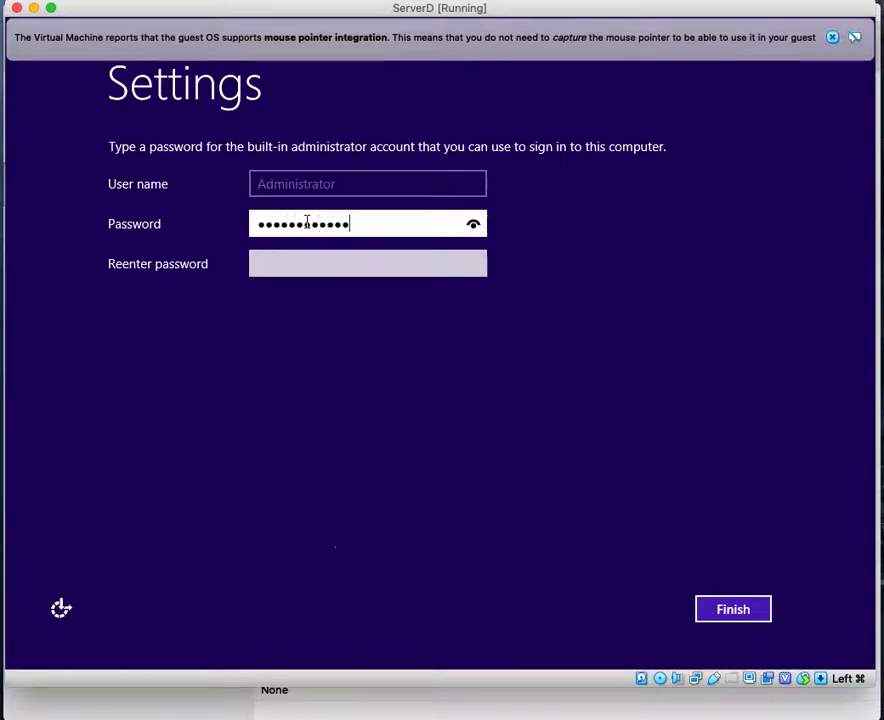
{"action": "left_click", "coordinate": [375, 254]}
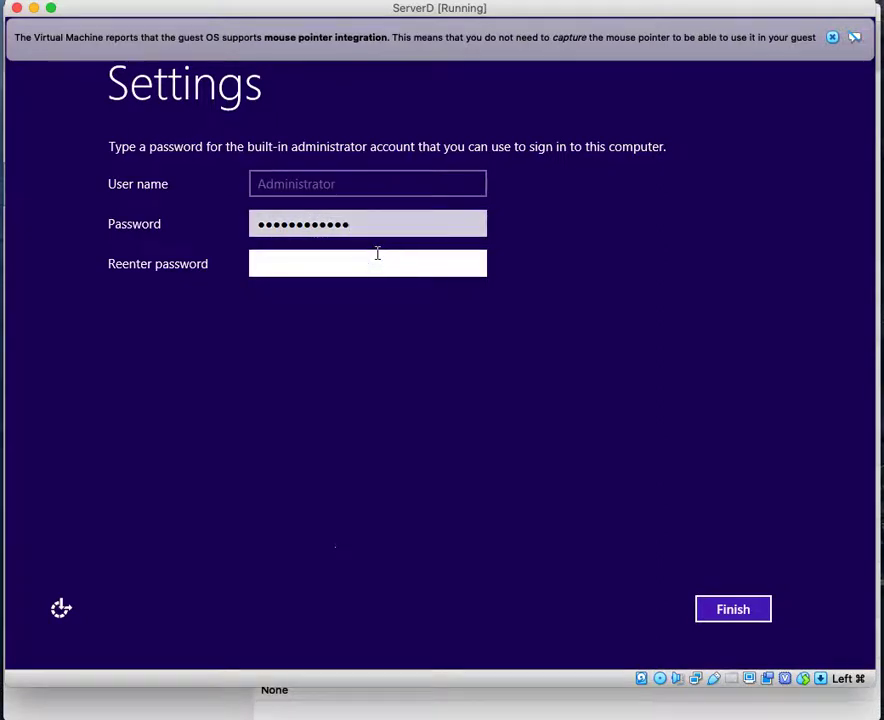
{"action": "type", "text": "******"}
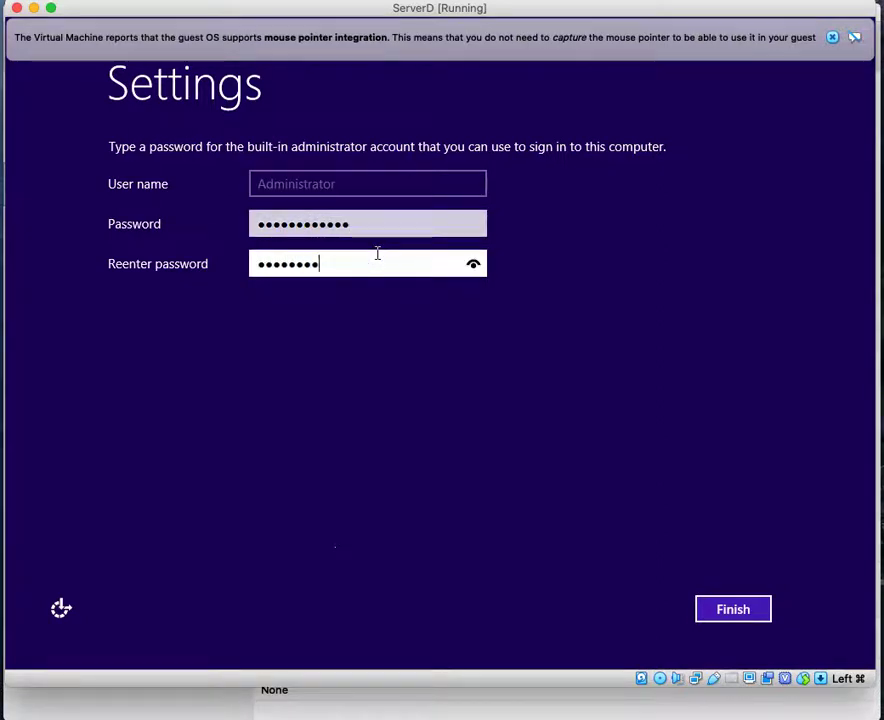
{"action": "type", "text": "***"}
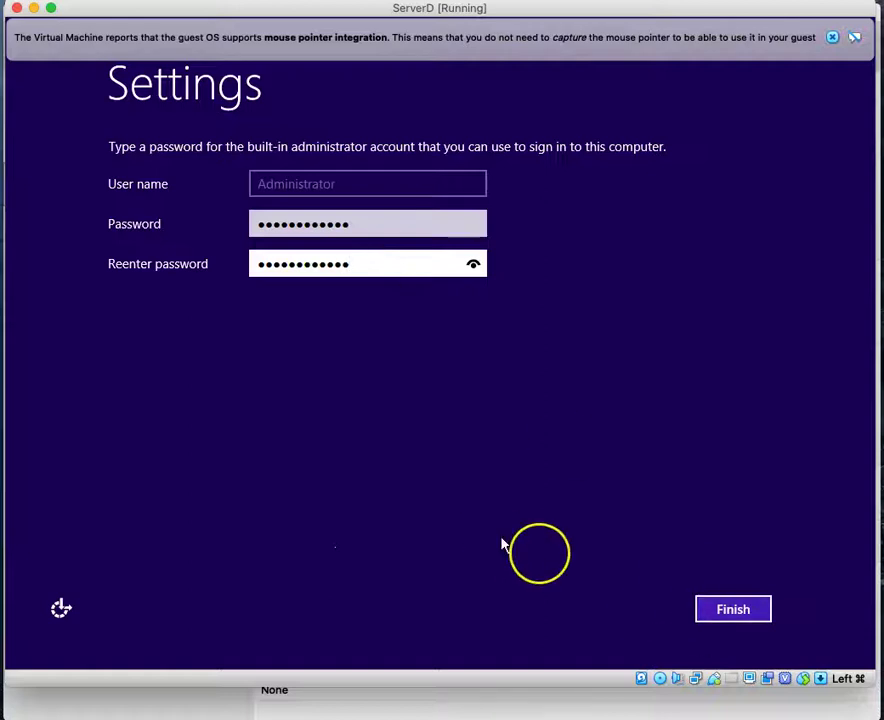
{"action": "left_click", "coordinate": [733, 614]}
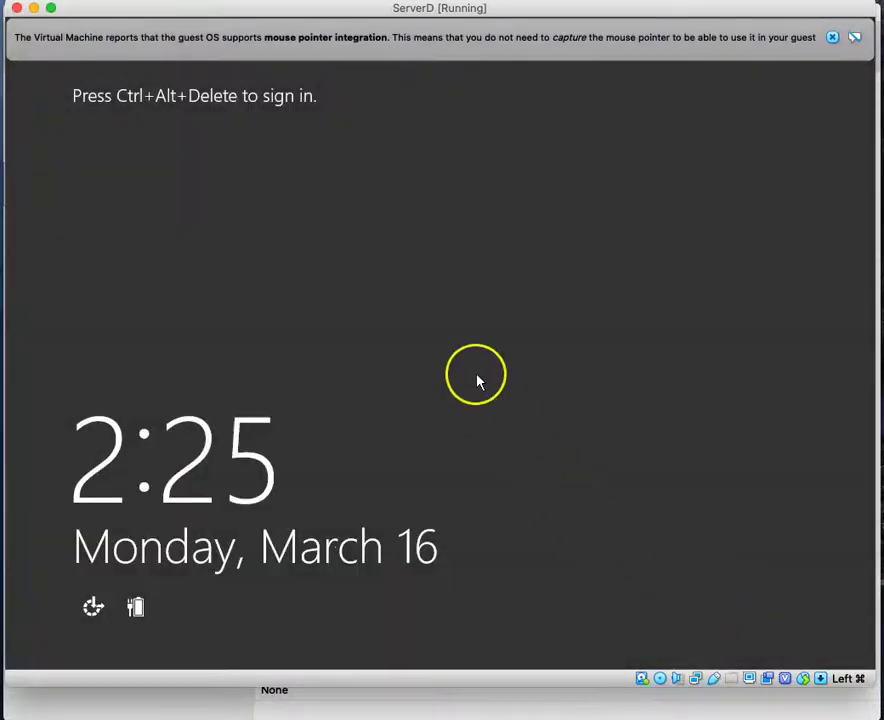
Sign in to ServerD as Administrator with the account password and allow finding PCs and devices on the network
{"action": "left_click", "coordinate": [832, 38]}
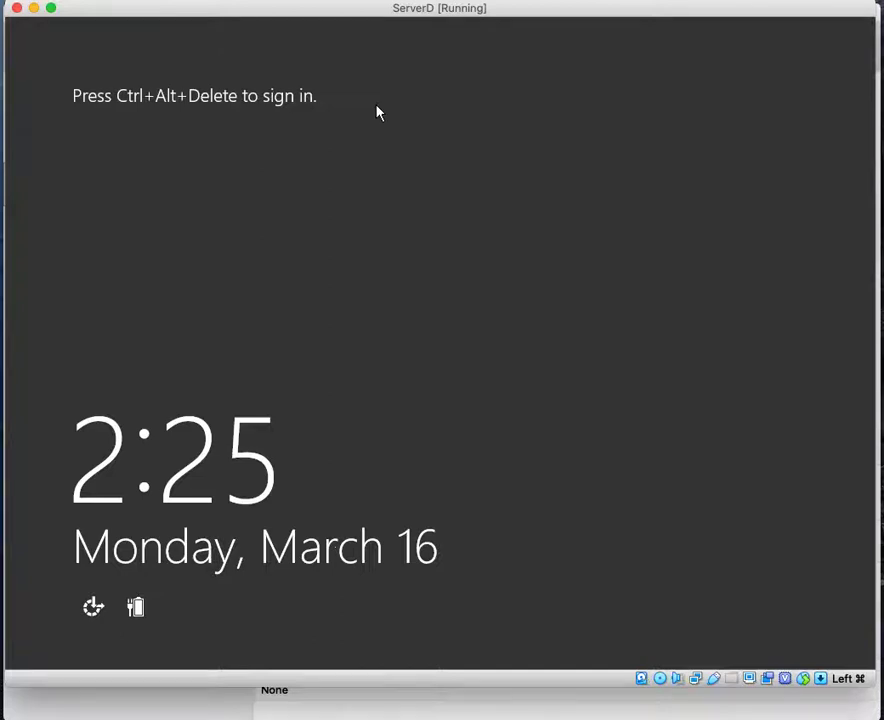
{"action": "left_click", "coordinate": [334, 106]}
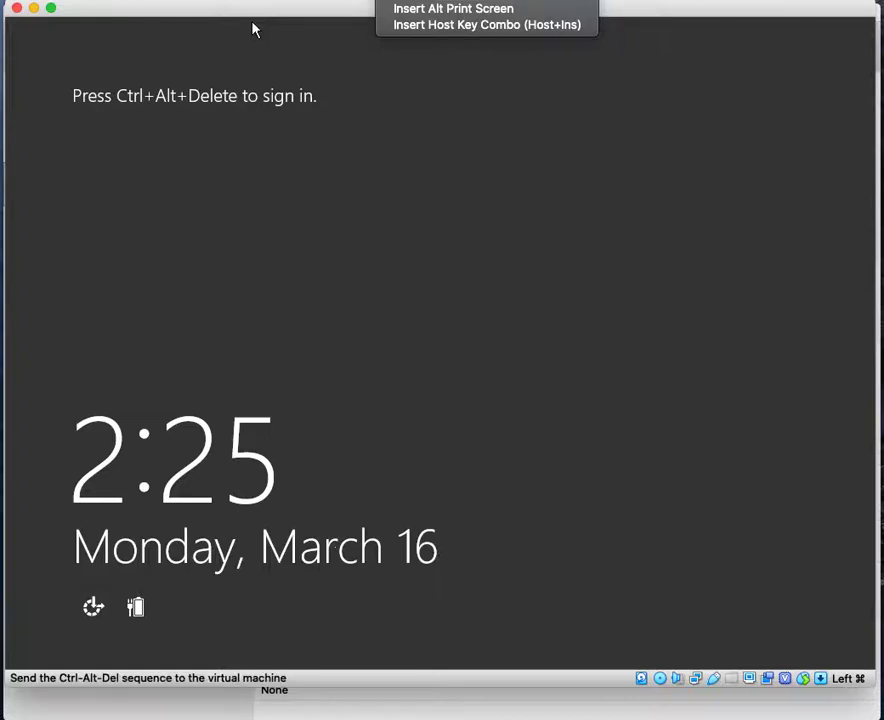
{"action": "key", "text": "Return"}
{"action": "left_click", "coordinate": [452, 229]}
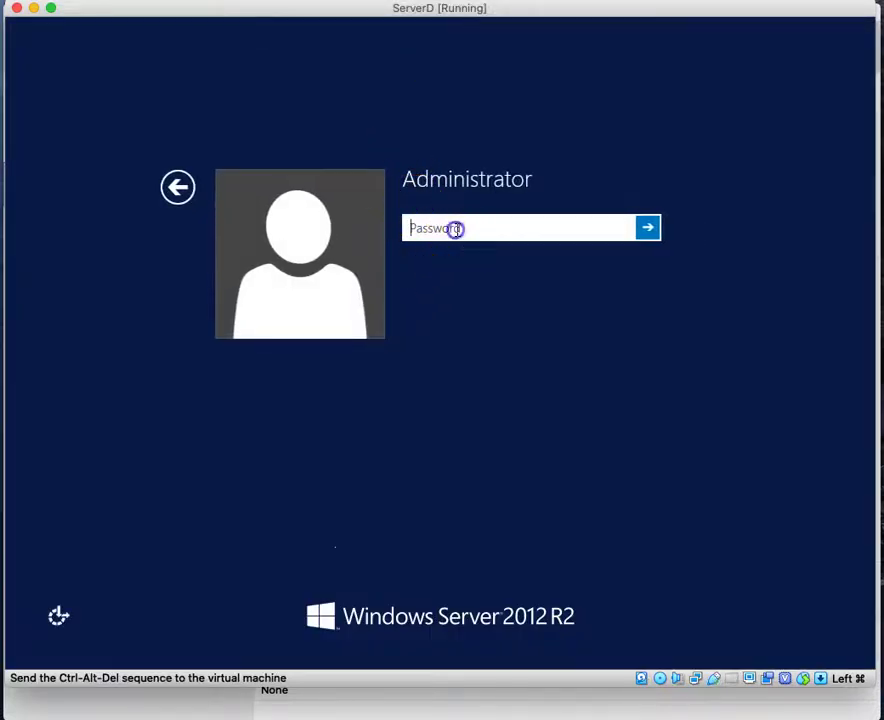
{"action": "type", "text": "•"}
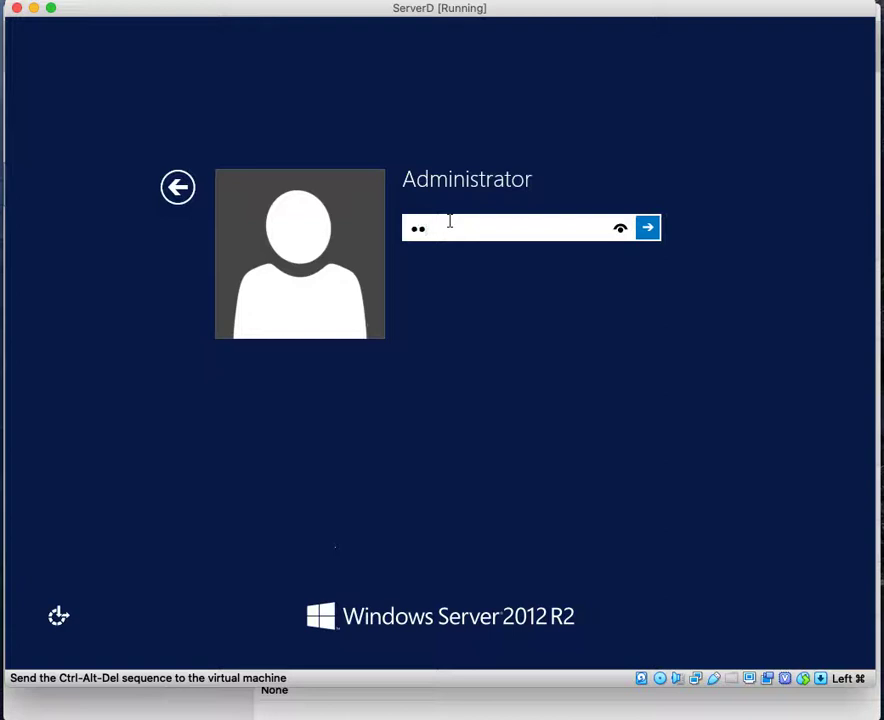
{"action": "key", "text": "BackSpace"}
{"action": "key", "text": "BackSpace"}
{"action": "type", "text": "••••••••••••"}
{"action": "key", "text": "Return"}
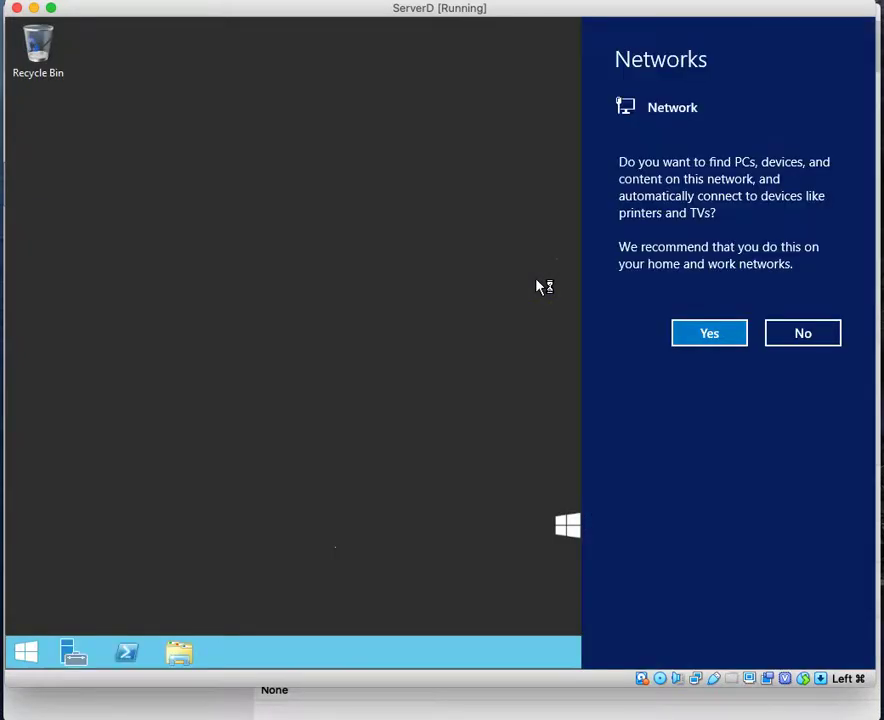
{"action": "left_click", "coordinate": [720, 335]}
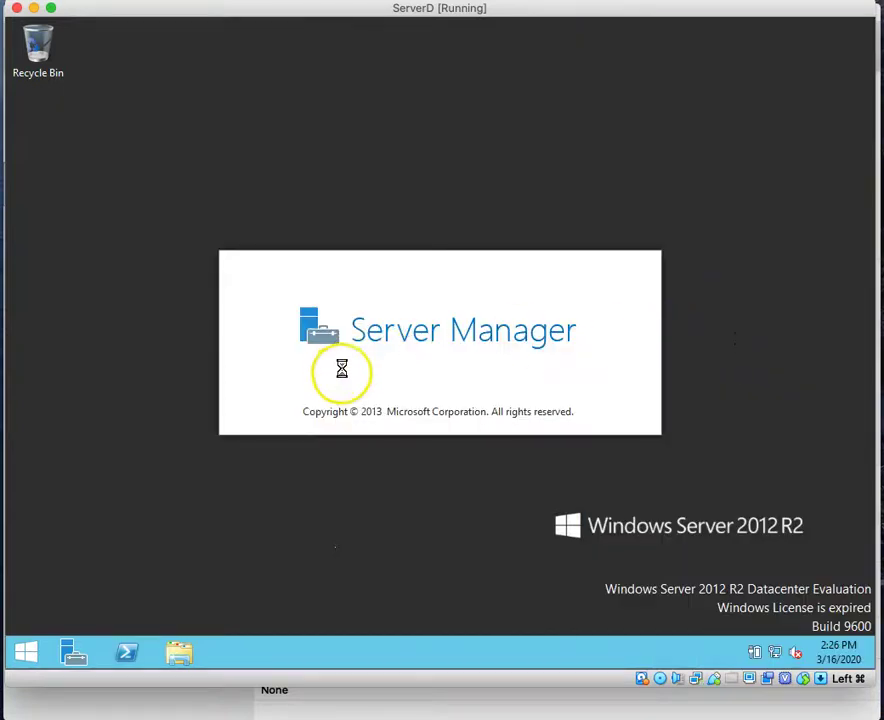
Open Disk Management in a maximized window and check the disks listed for initialization
{"action": "right_click", "coordinate": [27, 654]}
{"action": "left_click", "coordinate": [112, 452]}
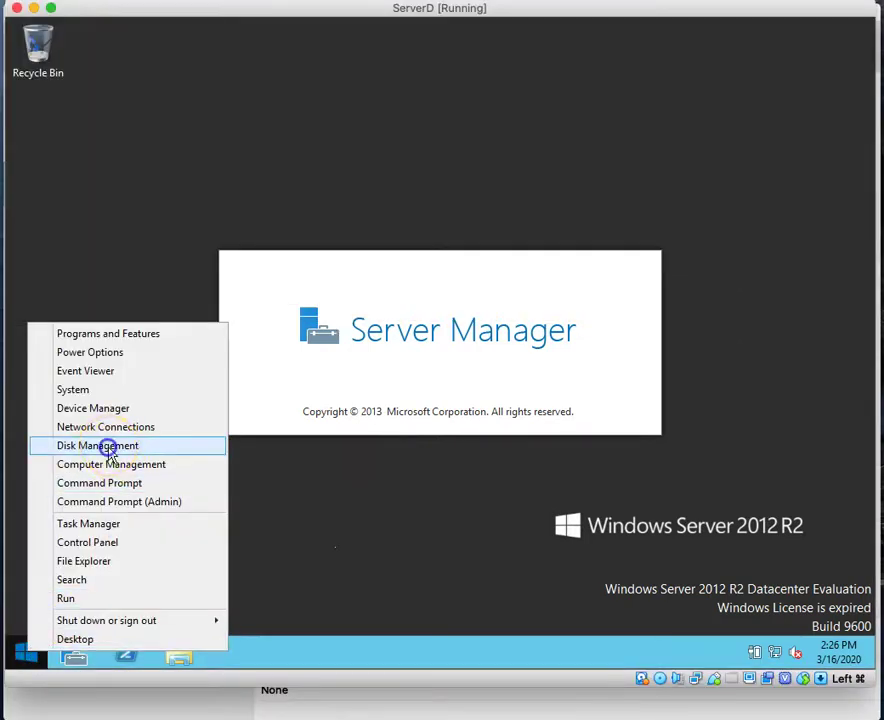
{"action": "left_click", "coordinate": [86, 458]}
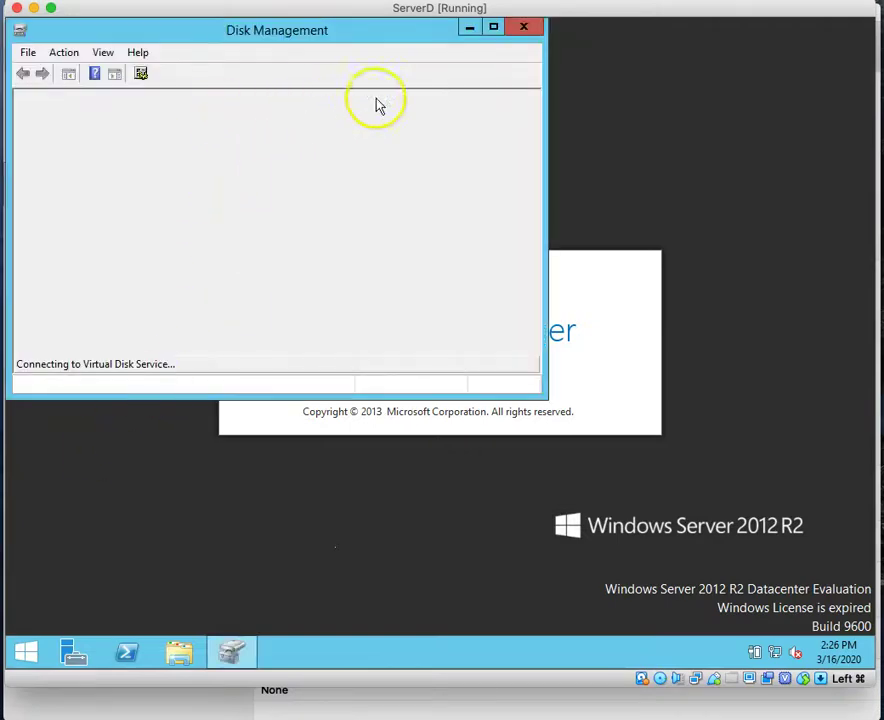
{"action": "left_click", "coordinate": [494, 30]}
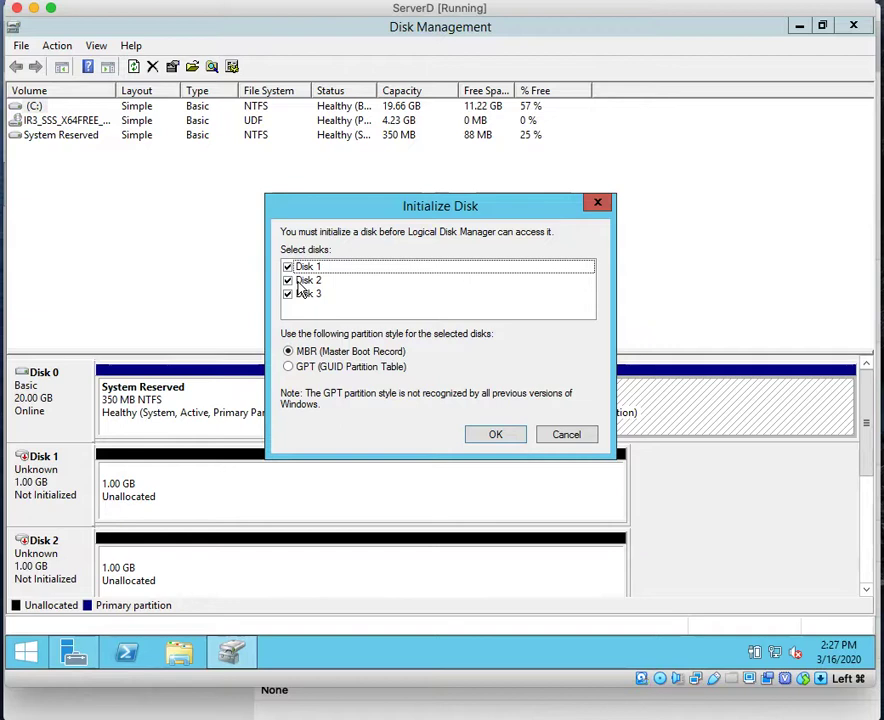
{"action": "left_click", "coordinate": [299, 286]}
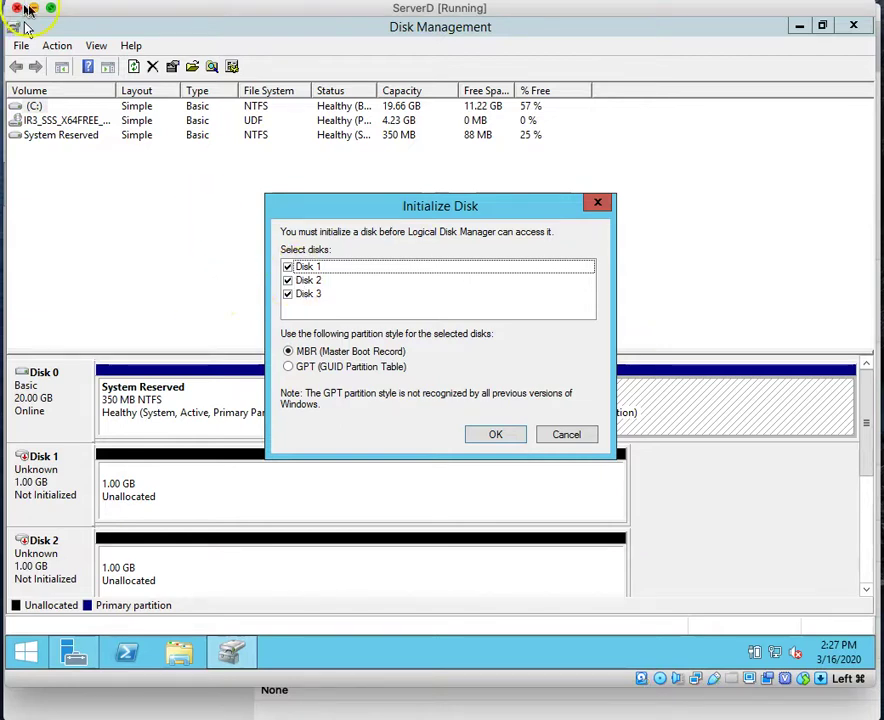